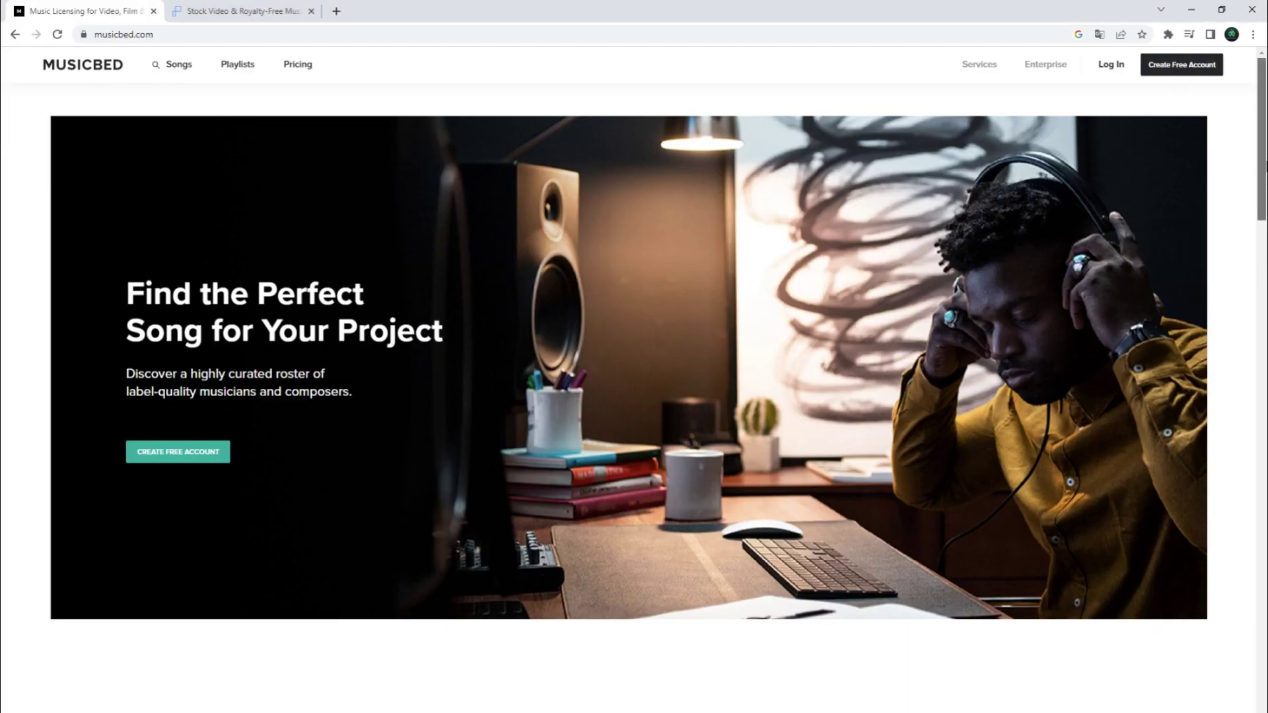
# Scroll down the Musicbed homepage to look over its curated licensed songs.
pyautogui.moveTo(1261, 166); pyautogui.dragTo(1254, 376)
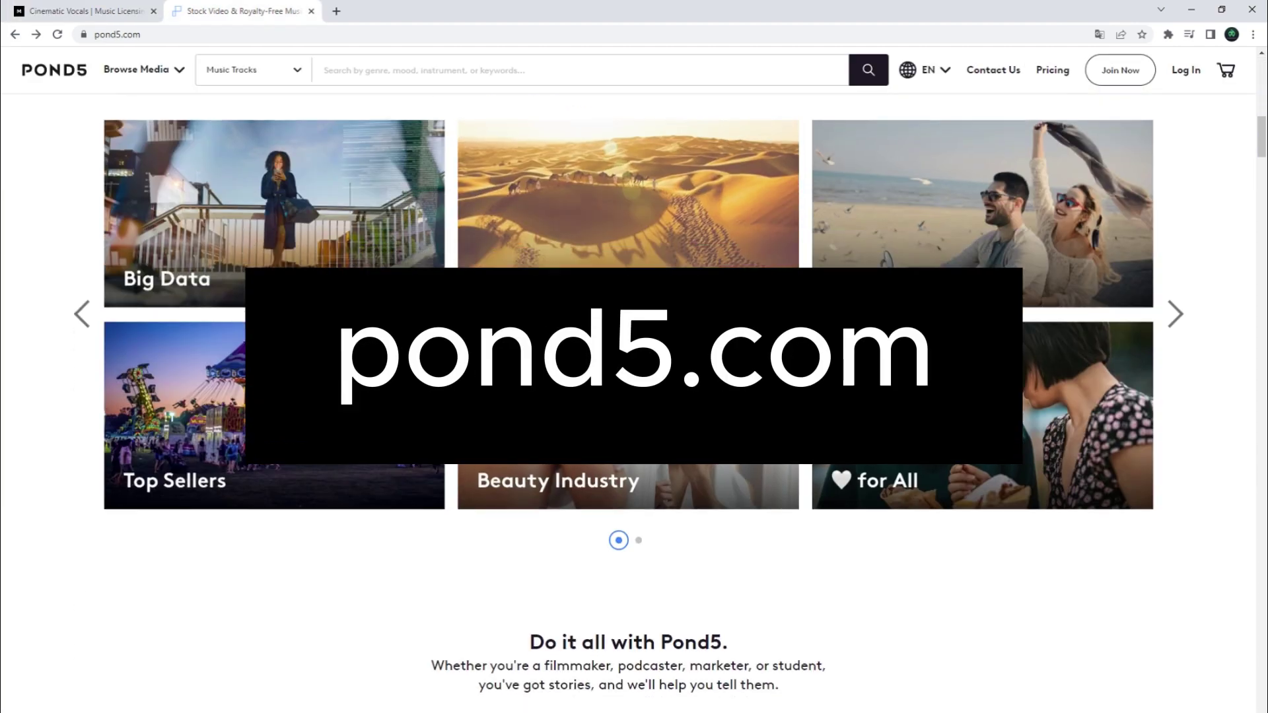
# Scroll through the Pond5 page and the Fiverr 'music for game' gig results.
pyautogui.scroll(-4, 648, 329)
pyautogui.scroll(-6, 645, 330)
pyautogui.scroll(-6, 645, 330)
pyautogui.scroll(-2, 644, 331)
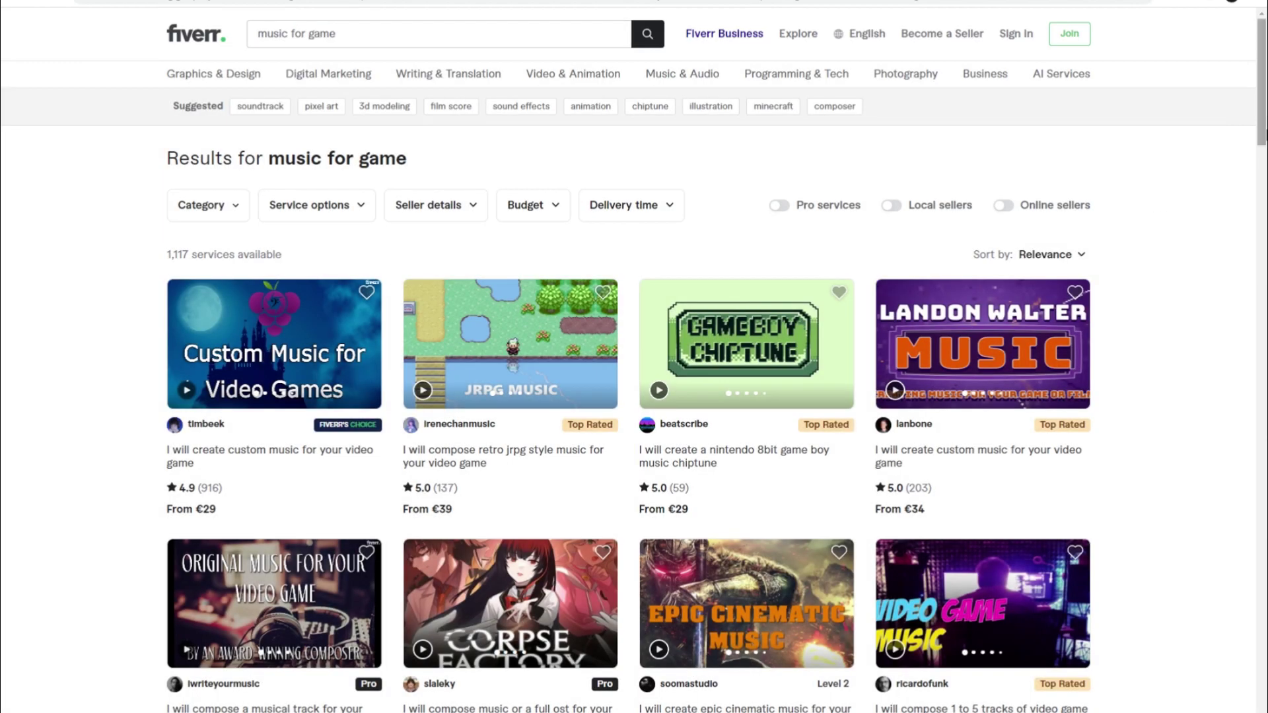
pyautogui.scroll(-2, 1263, 142)
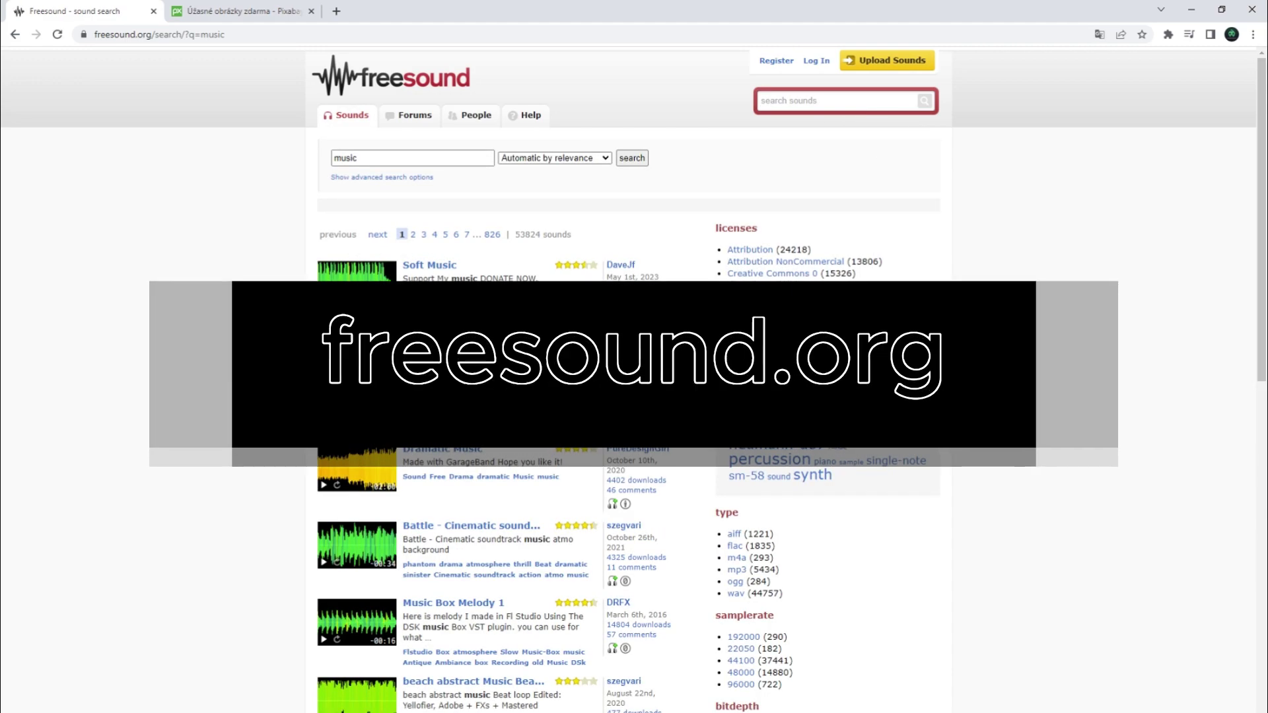
# Scroll through the Freesound 'music' results and Pixabay's Hudba free music track list.
pyautogui.scroll(-4, 330, 335)
pyautogui.scroll(-5, 330, 335)
pyautogui.scroll(-4, 330, 335)
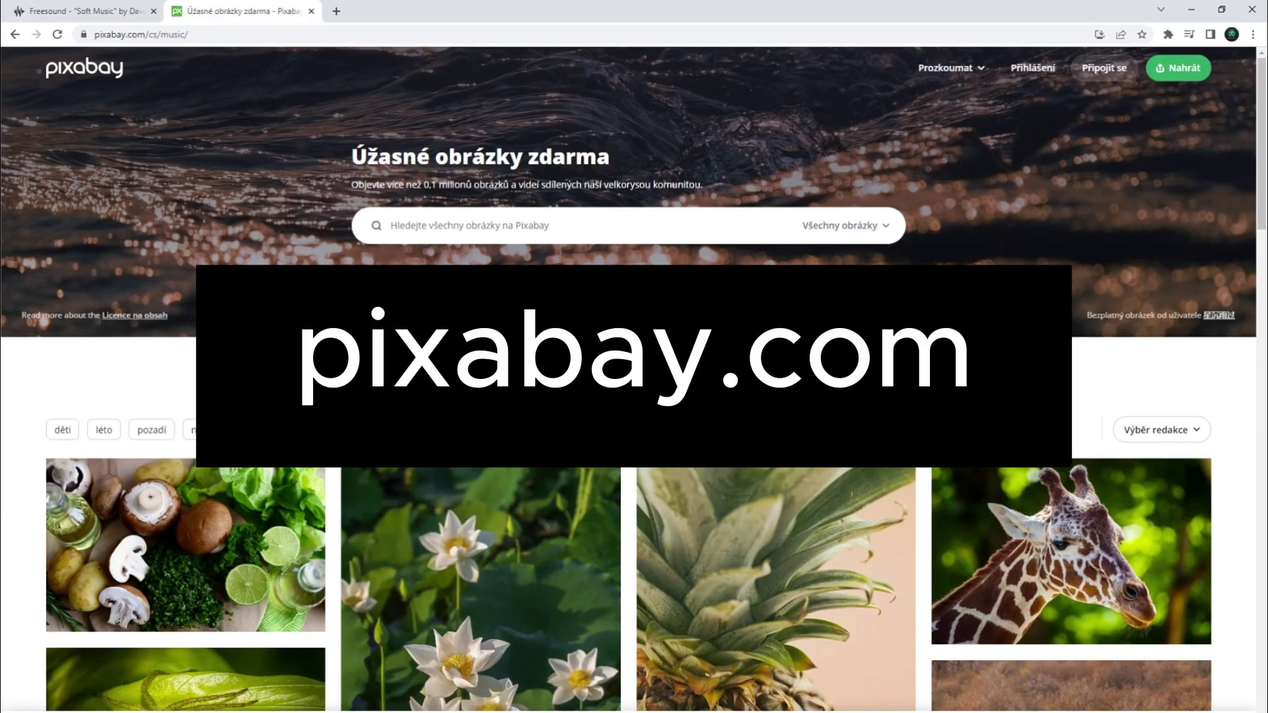
pyautogui.scroll(-2, 722, 393)
pyautogui.scroll(-2, 661, 383)
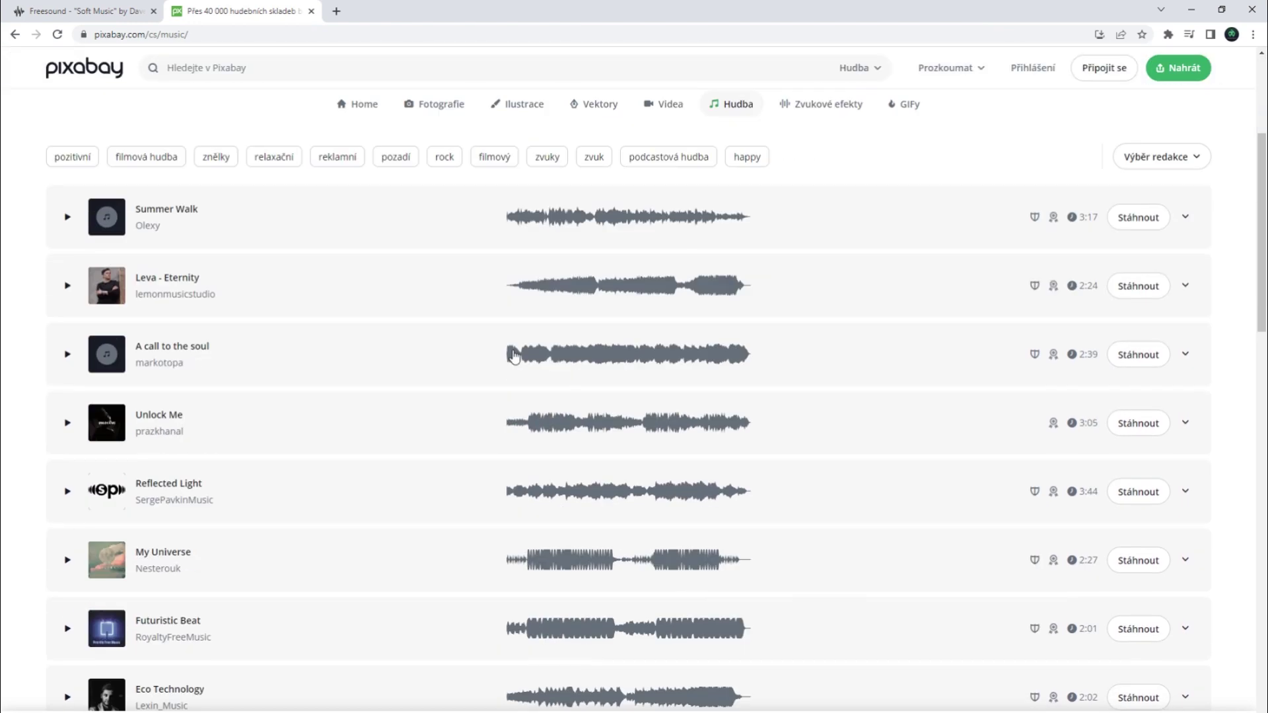
pyautogui.scroll(-3, 467, 354)
pyautogui.scroll(3, 295, 401)
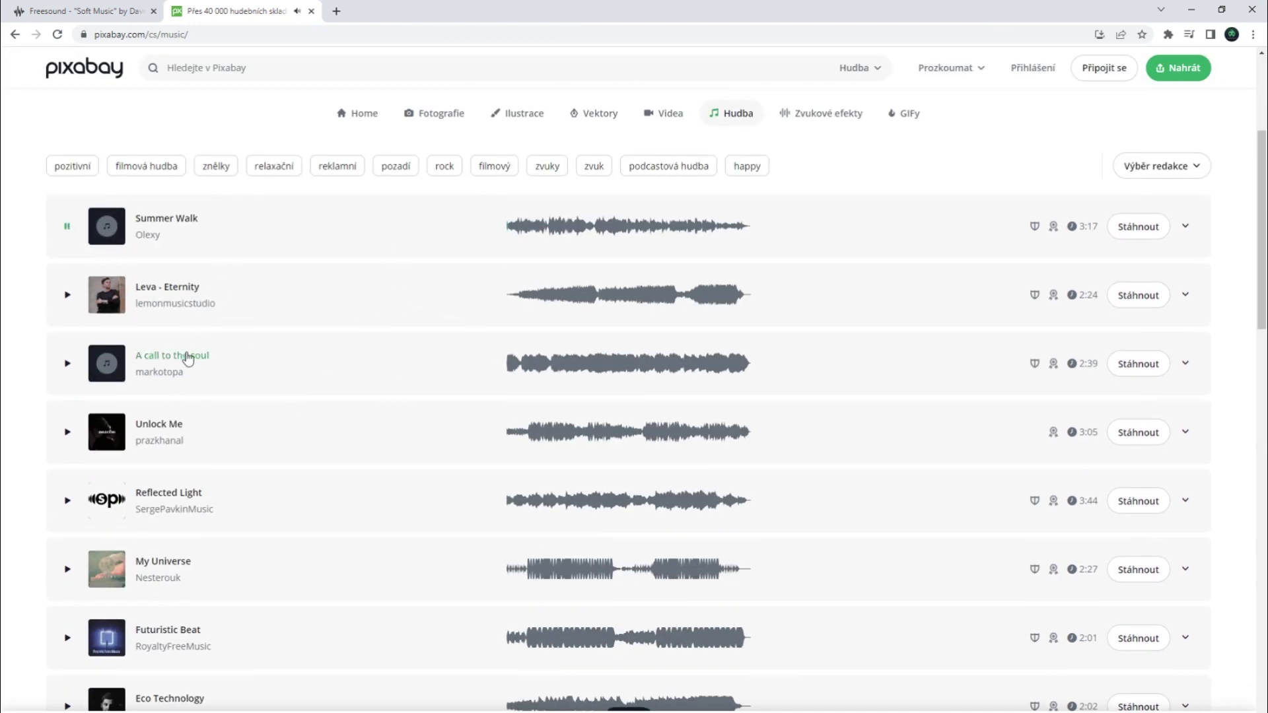
pyautogui.scroll(-5, 259, 357)
pyautogui.scroll(-5, 259, 357)
pyautogui.scroll(-3, 261, 360)
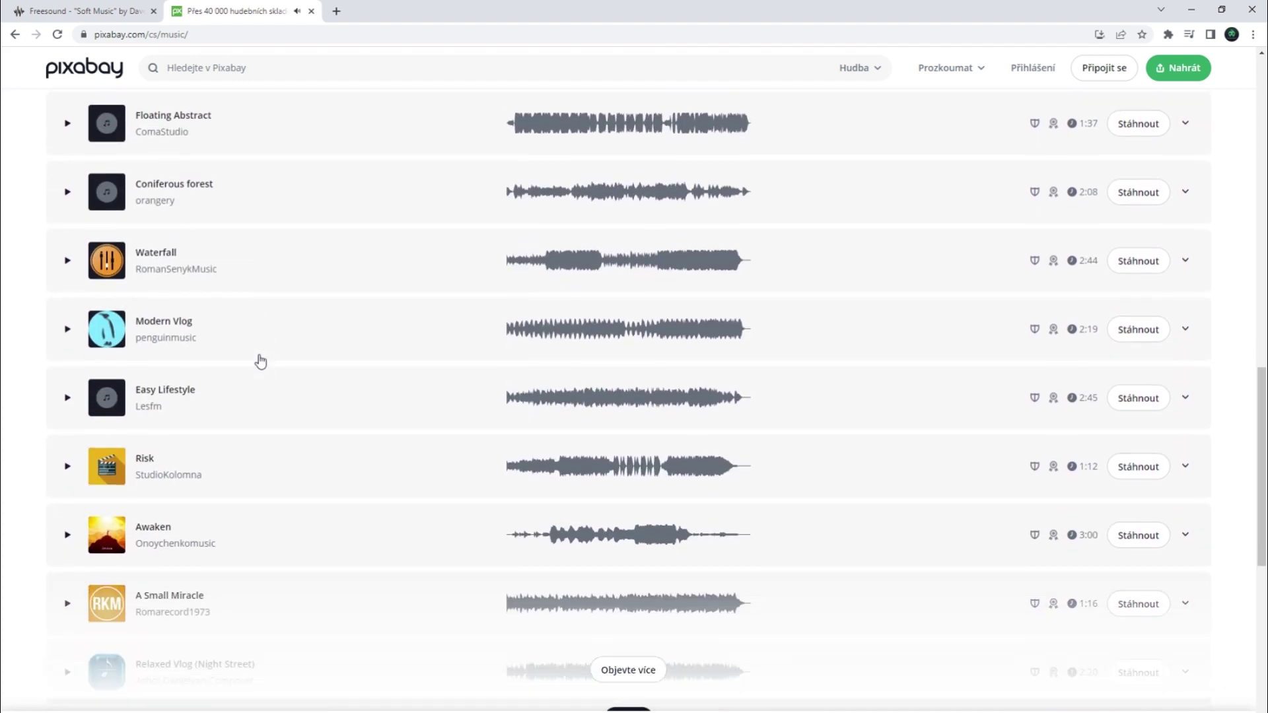
pyautogui.scroll(4, 261, 360)
pyautogui.scroll(6, 254, 360)
pyautogui.scroll(5, 254, 360)
pyautogui.scroll(2, 271, 366)
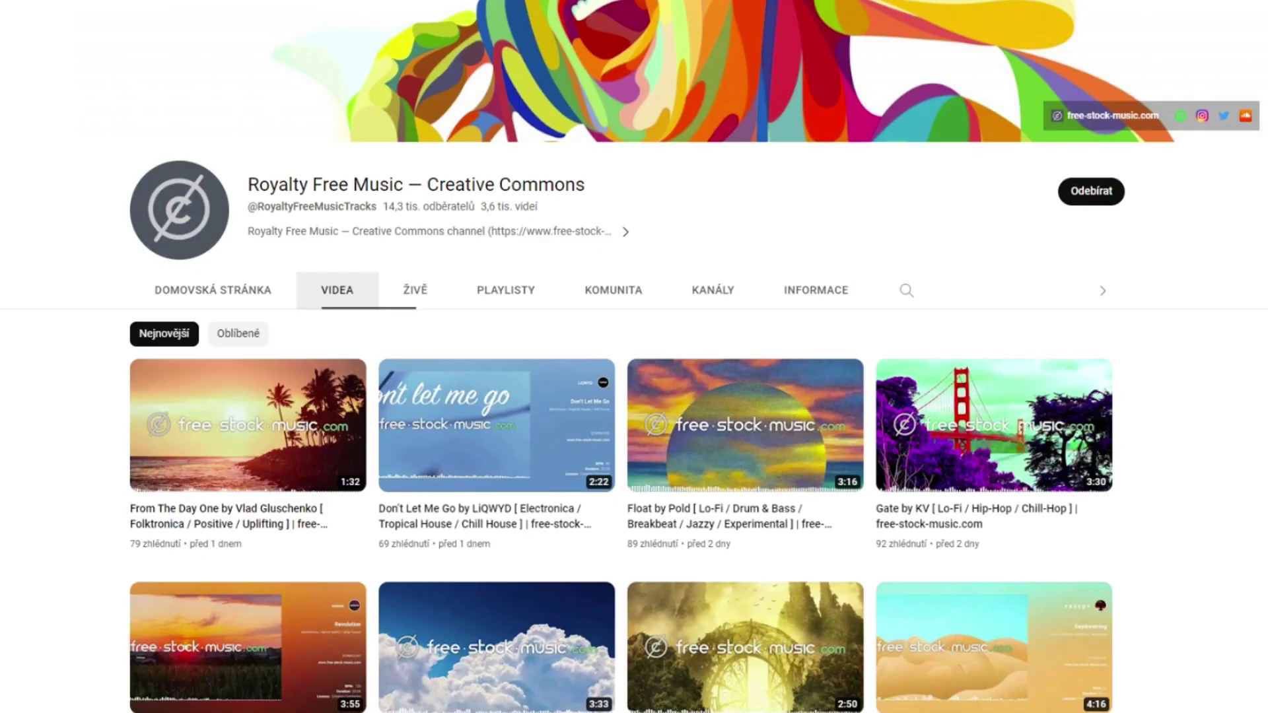
# Scroll down the Royalty Free Music channel's Videa grid.
pyautogui.scroll(-1, 634, 356)
pyautogui.scroll(-2, 634, 356)
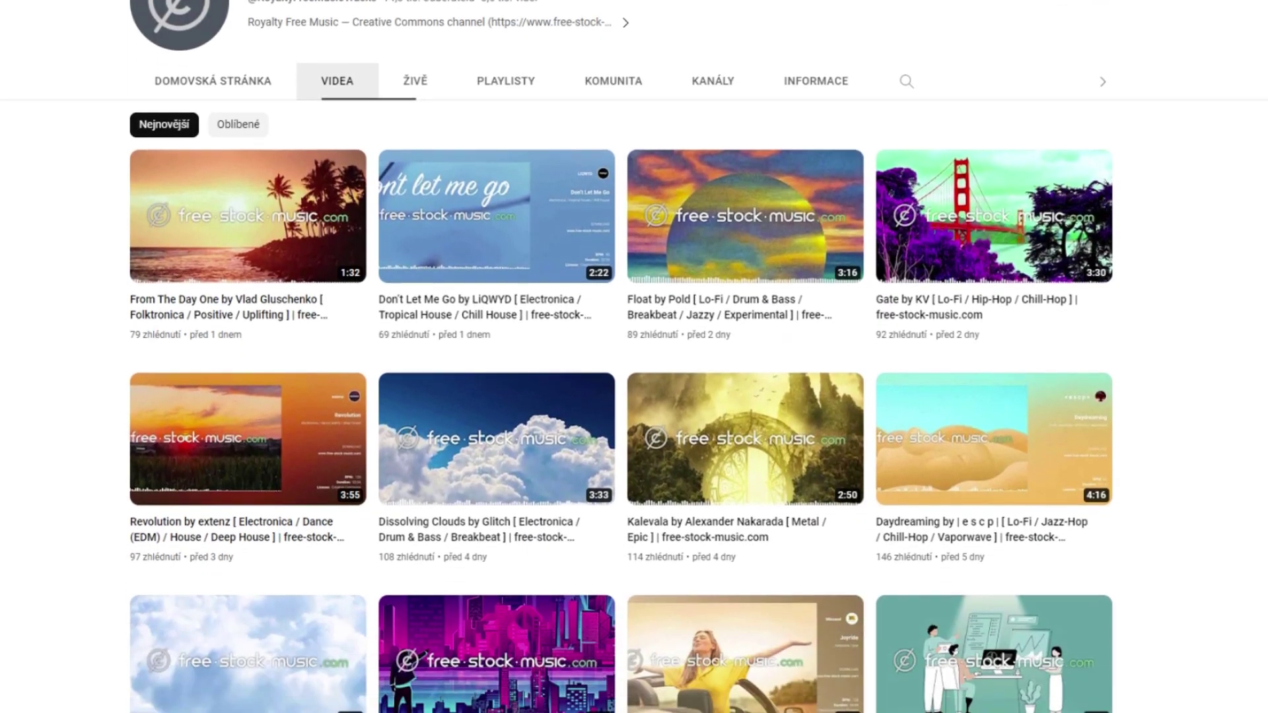
pyautogui.scroll(-3, 634, 356)
pyautogui.scroll(-3, 634, 357)
pyautogui.scroll(-5, 635, 357)
pyautogui.scroll(-2, 635, 356)
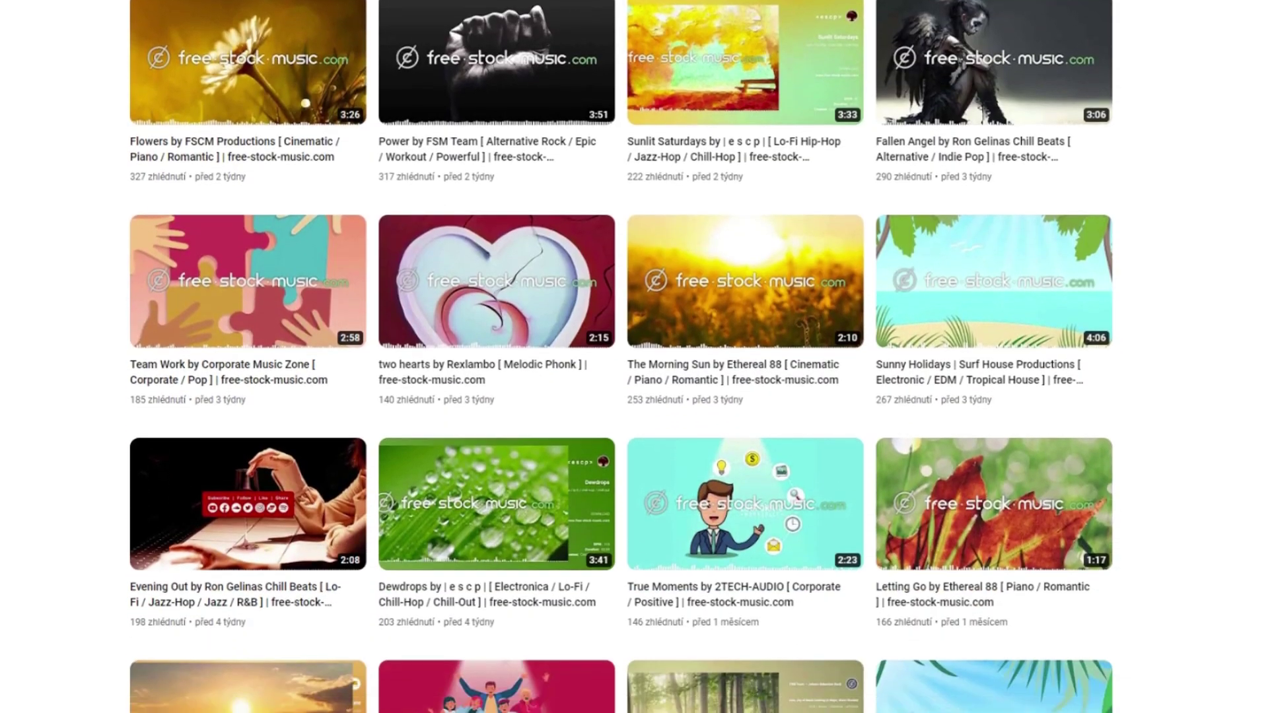
pyautogui.scroll(-2, 634, 357)
# Show the channel's INFORMACE page and highlight the opening of its description.
pyautogui.scroll(5, 635, 357)
pyautogui.scroll(2, 634, 356)
pyautogui.scroll(5, 634, 356)
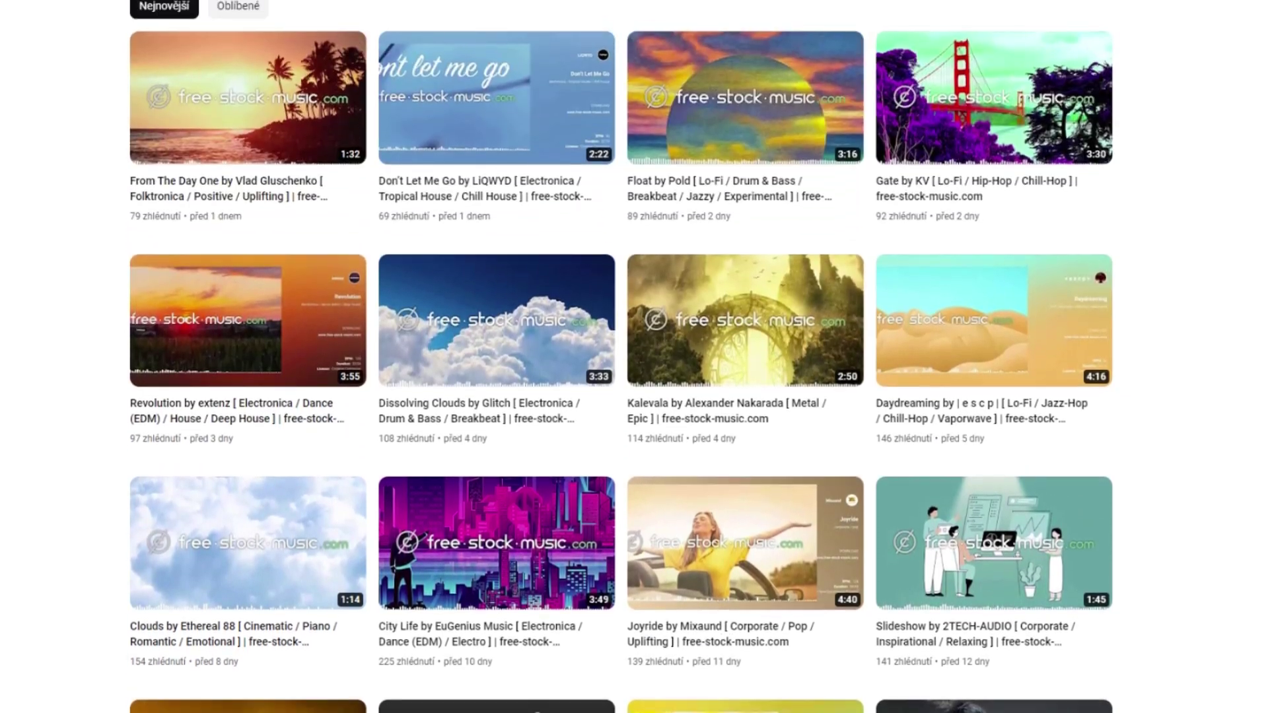
pyautogui.scroll(3, 635, 356)
pyautogui.click(817, 129)
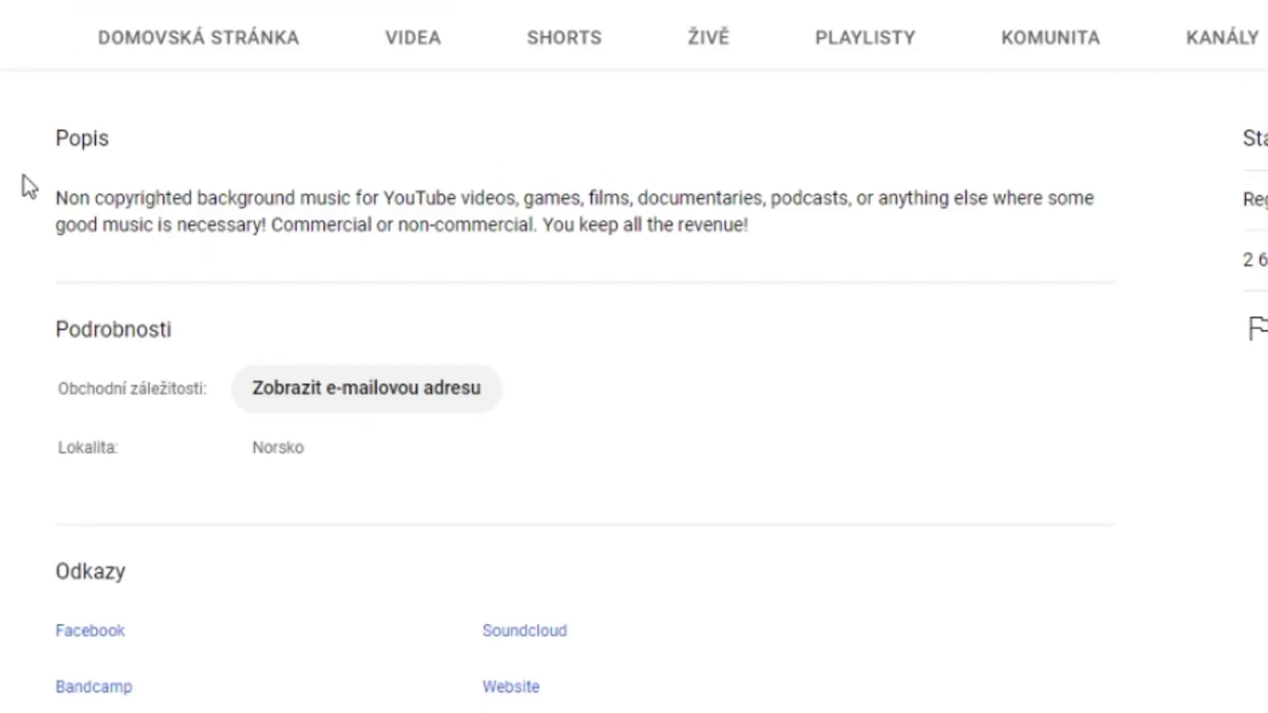
pyautogui.moveTo(57, 198); pyautogui.dragTo(94, 198)
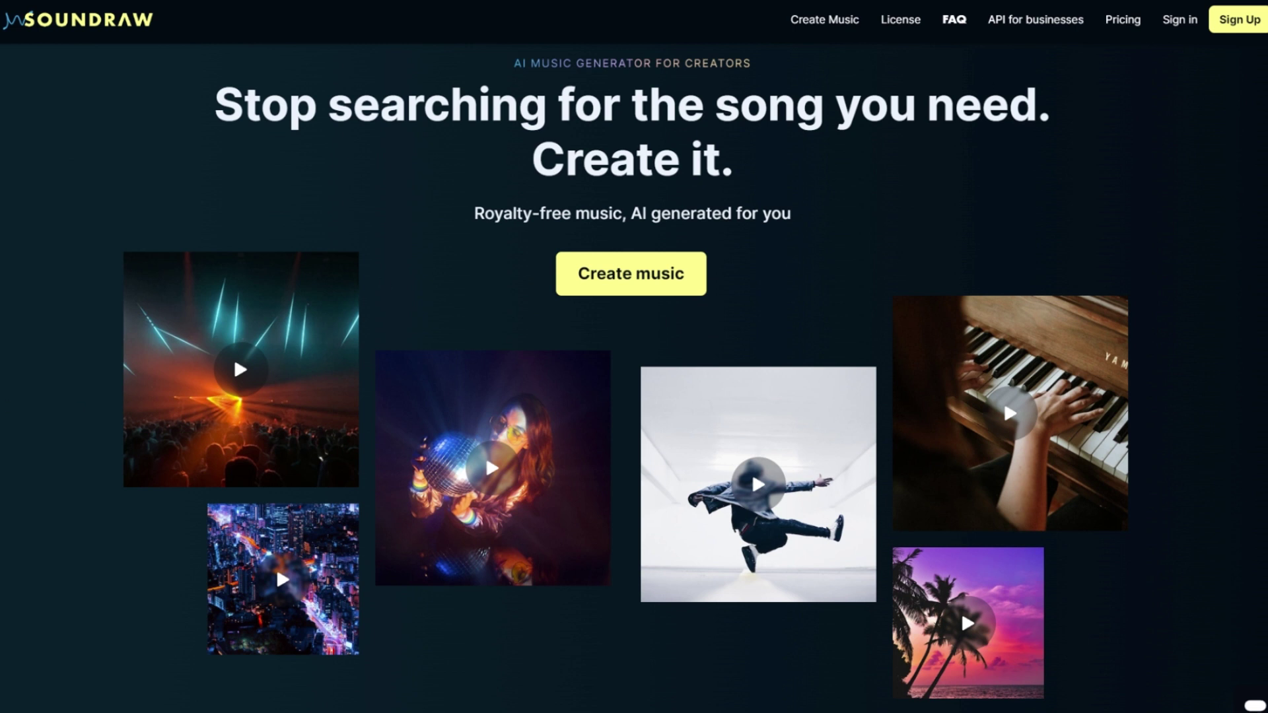
# Scroll the Soundraw homepage, then the generator's Select the Mood grid from Epic to Peaceful.
pyautogui.scroll(-1, 634, 376)
pyautogui.scroll(-1, 634, 376)
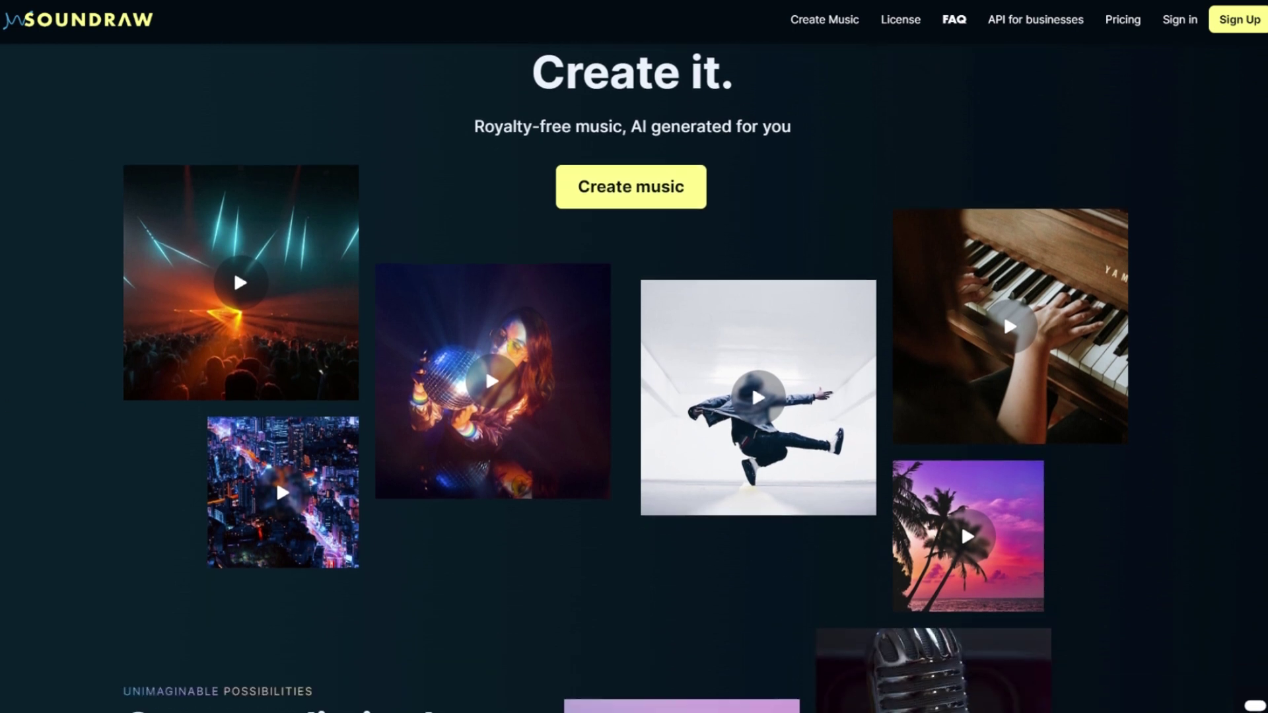
pyautogui.scroll(-1, 634, 377)
pyautogui.scroll(-2, 634, 377)
pyautogui.scroll(-3, 634, 377)
pyautogui.scroll(-5, 634, 377)
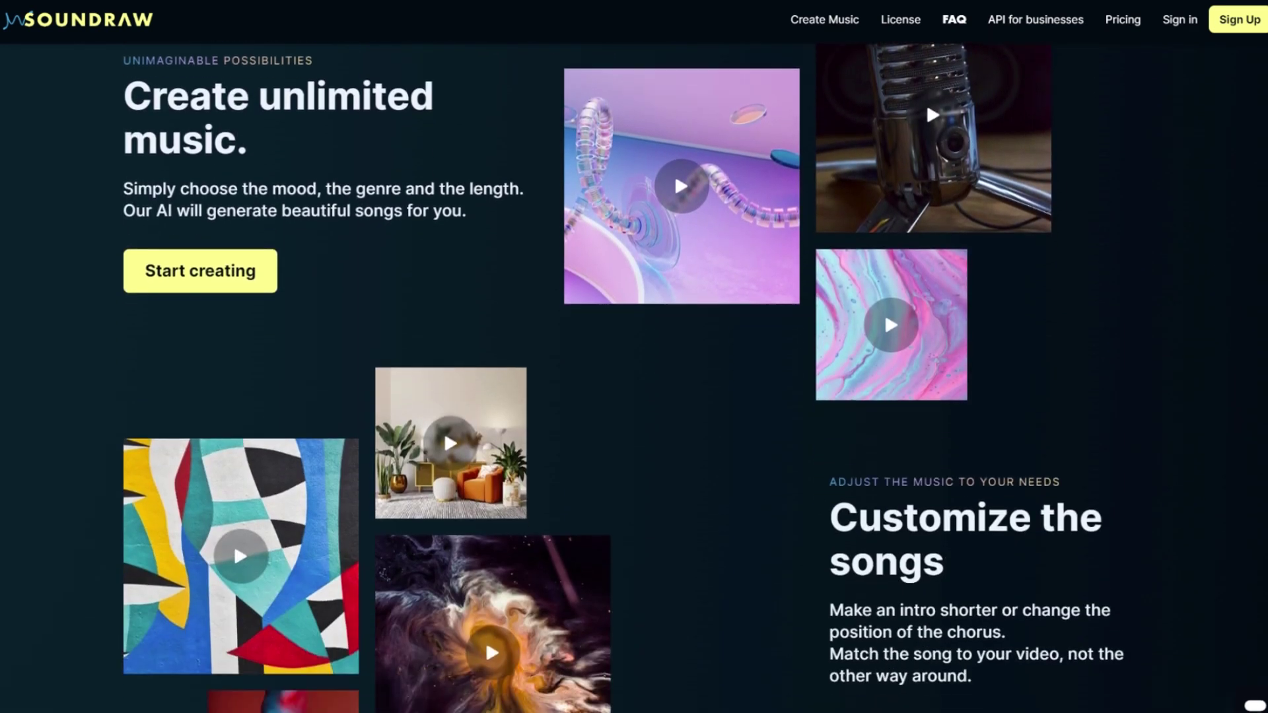
pyautogui.scroll(-4, 635, 376)
pyautogui.scroll(-5, 634, 377)
pyautogui.scroll(-3, 634, 377)
pyautogui.scroll(-3, 634, 376)
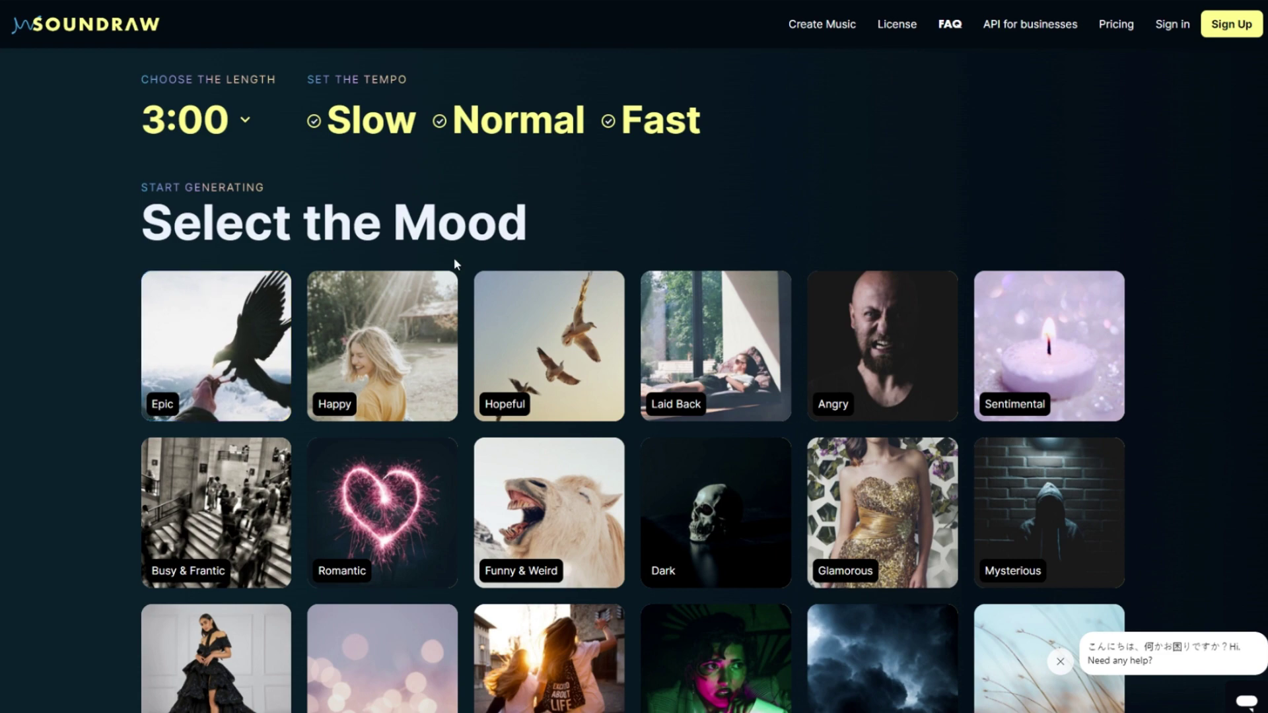
pyautogui.scroll(-5, 614, 246)
pyautogui.scroll(-5, 614, 247)
pyautogui.scroll(8, 1042, 254)
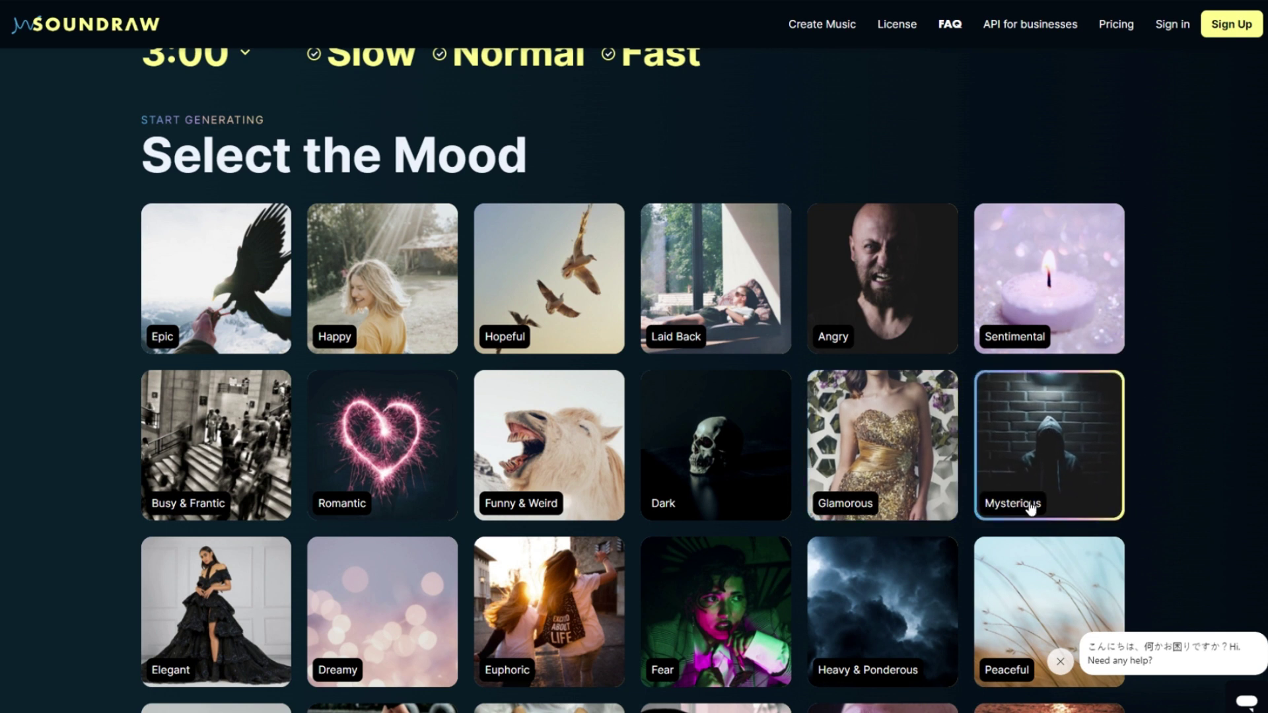
# Generate Mysterious-mood tracks and play track 001 (148 BPM, 2:57) with its energy sections expanded.
pyautogui.click(1031, 449)
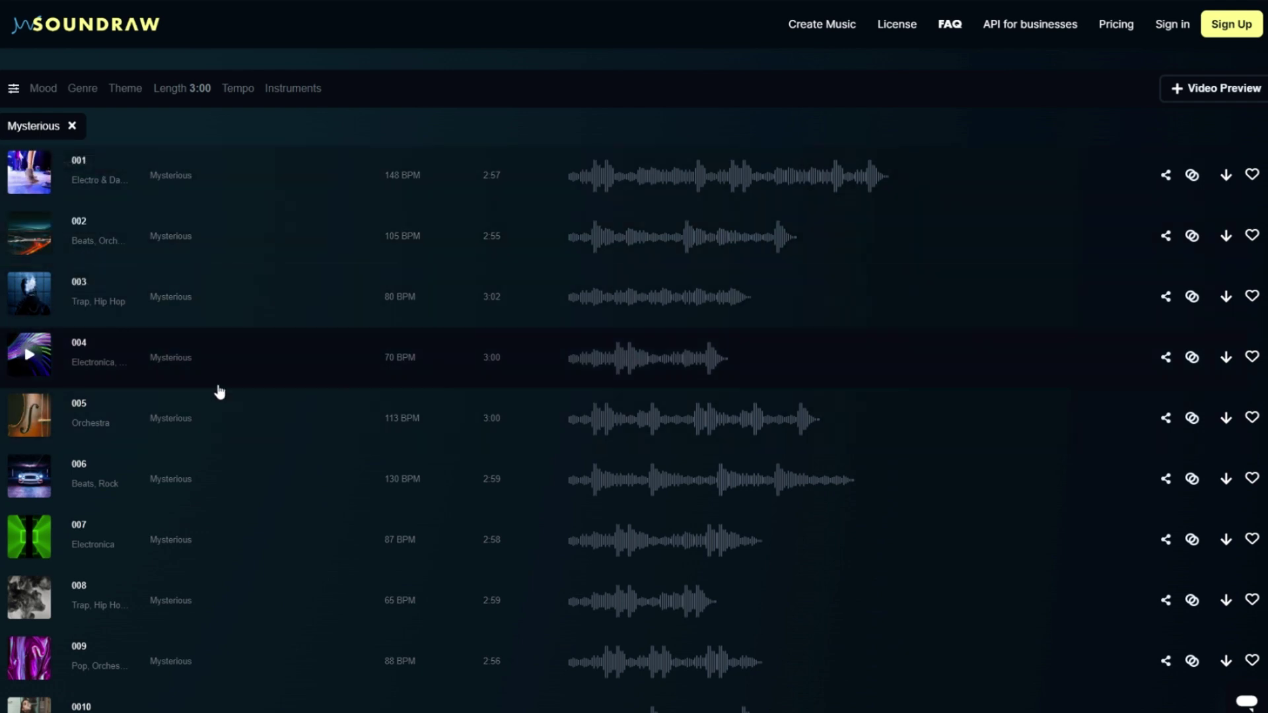
pyautogui.scroll(-5, 198, 383)
pyautogui.scroll(-2, 173, 377)
pyautogui.scroll(7, 120, 463)
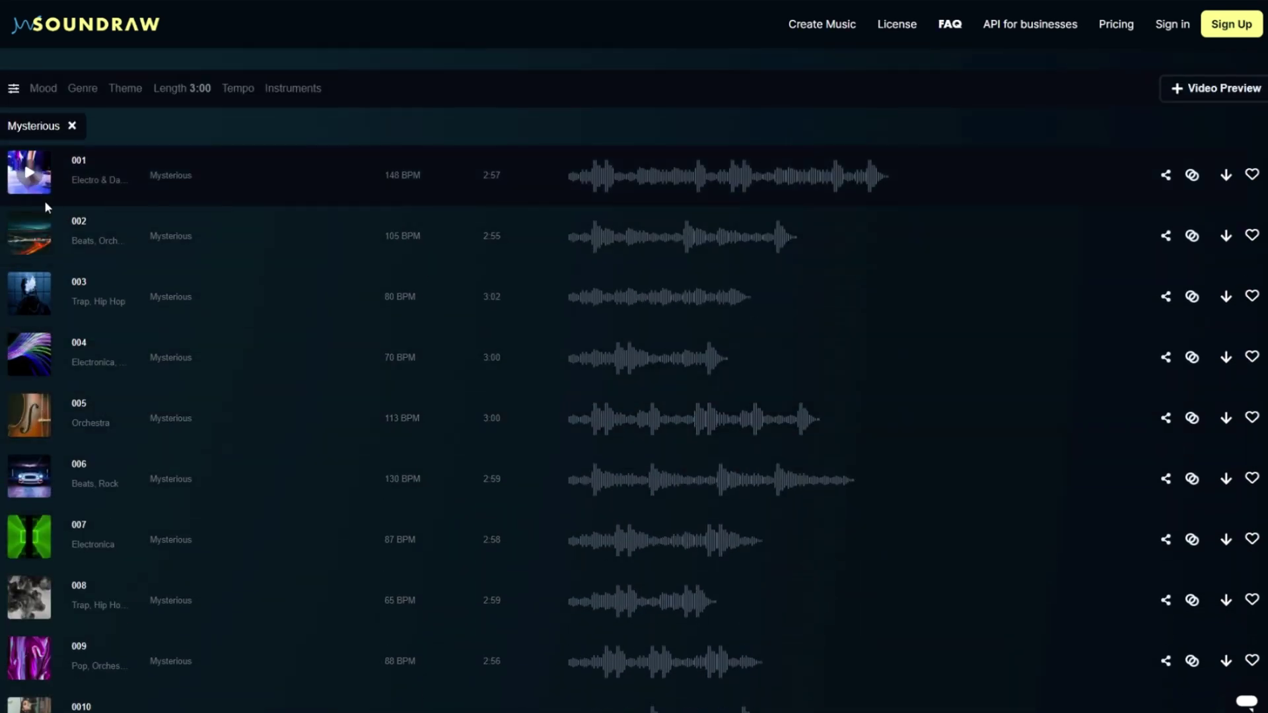
pyautogui.click(31, 174)
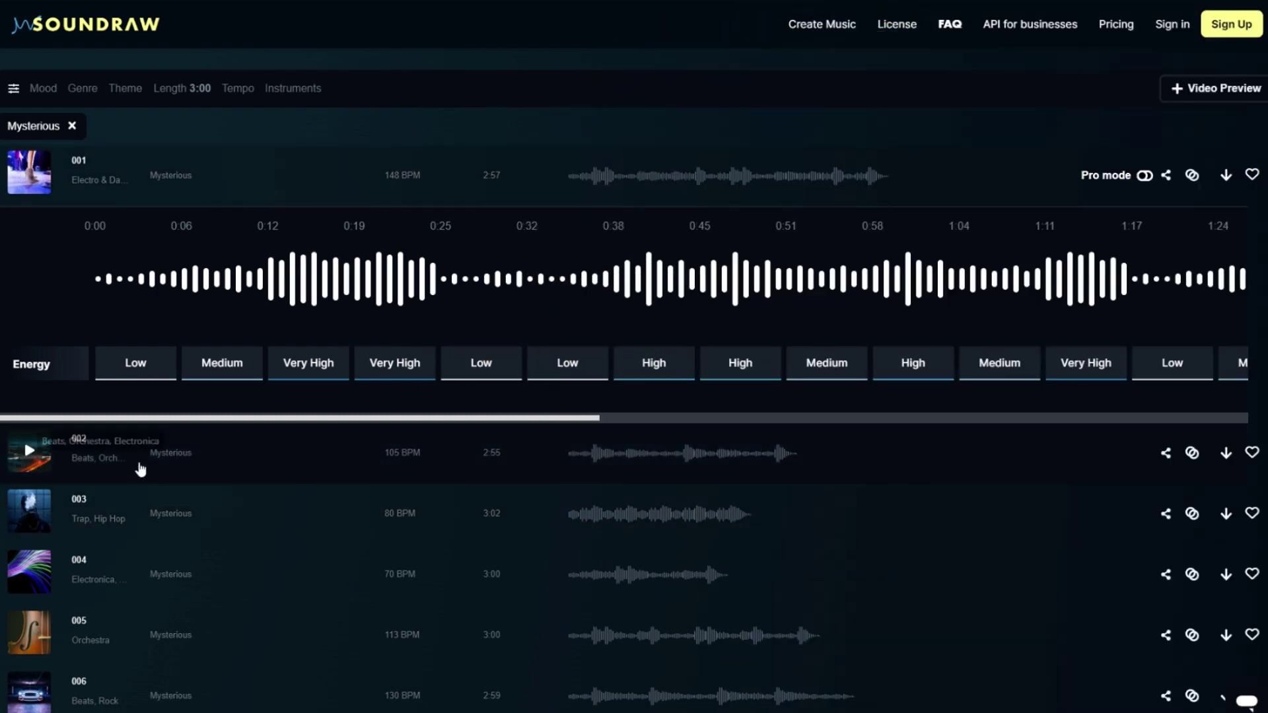
# Play track 002 (105 BPM, 2:55) in its detailed view, pause it, then resume.
pyautogui.click(29, 452)
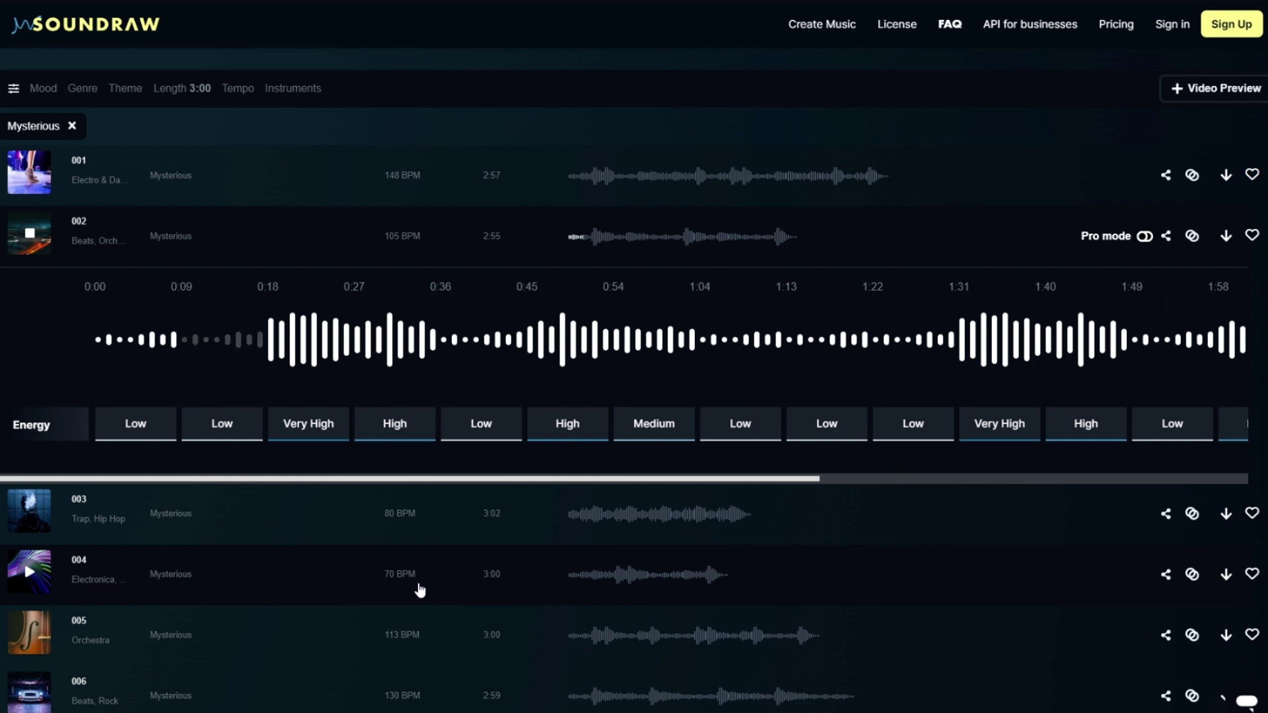
pyautogui.click(49, 239)
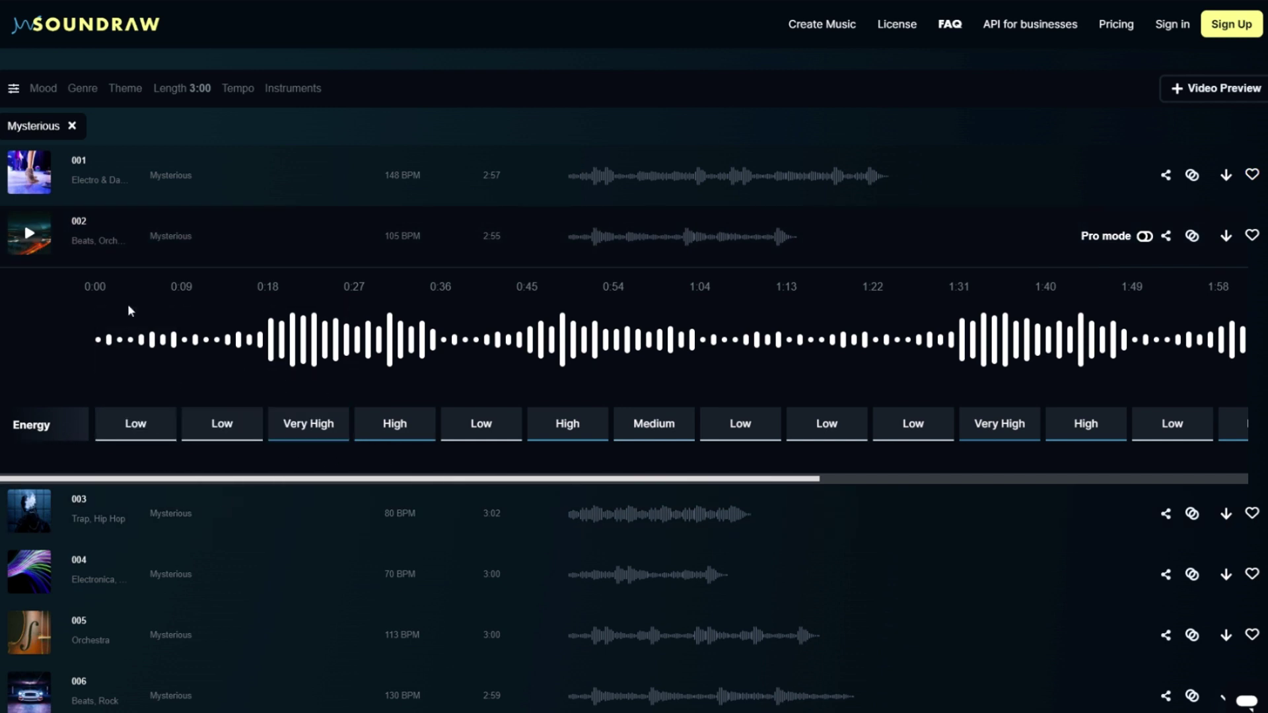
pyautogui.click(129, 324)
pyautogui.moveTo(222, 424)
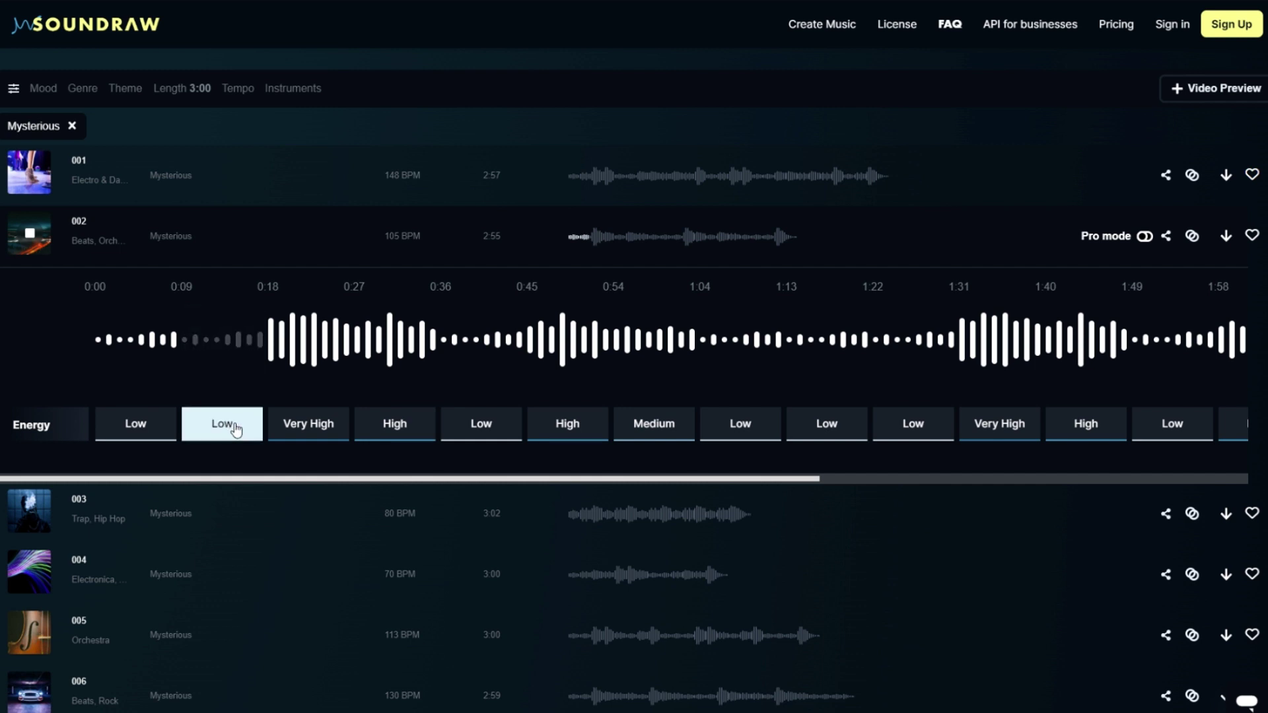
# Cycle the second section's energy through Medium, High and Very High, leaving it at Low.
pyautogui.click(236, 430)
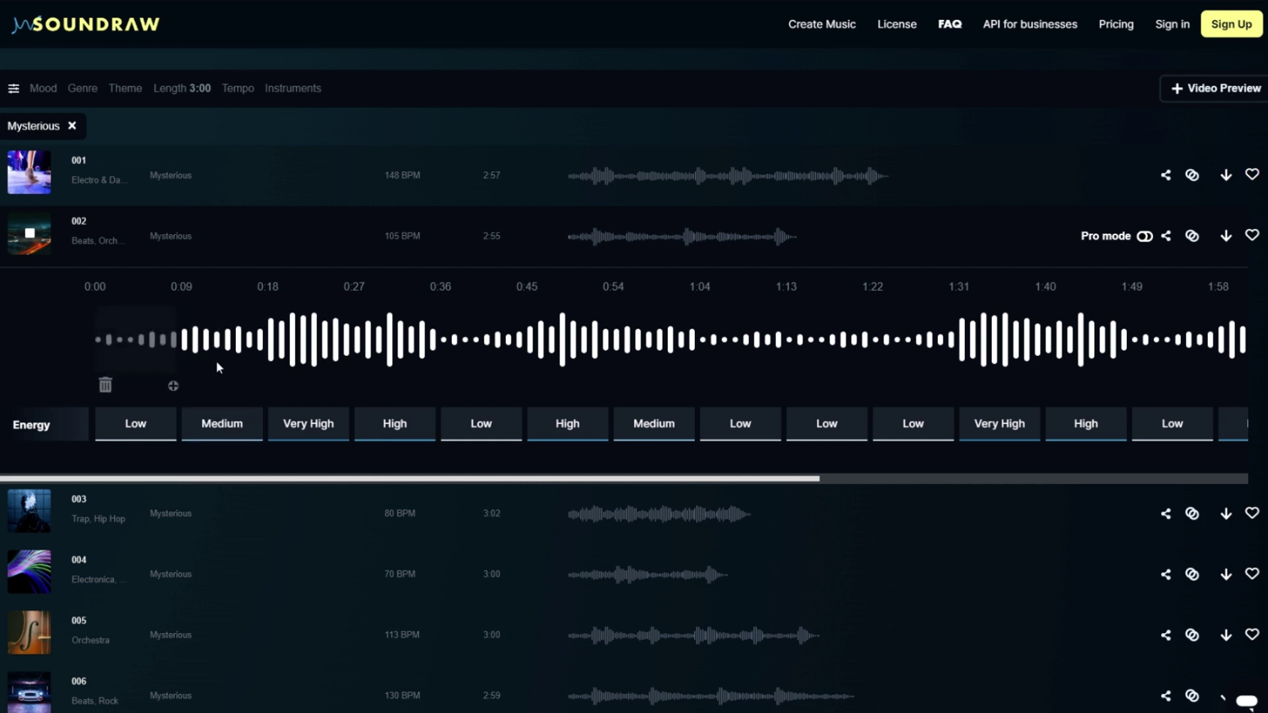
pyautogui.moveTo(223, 339)
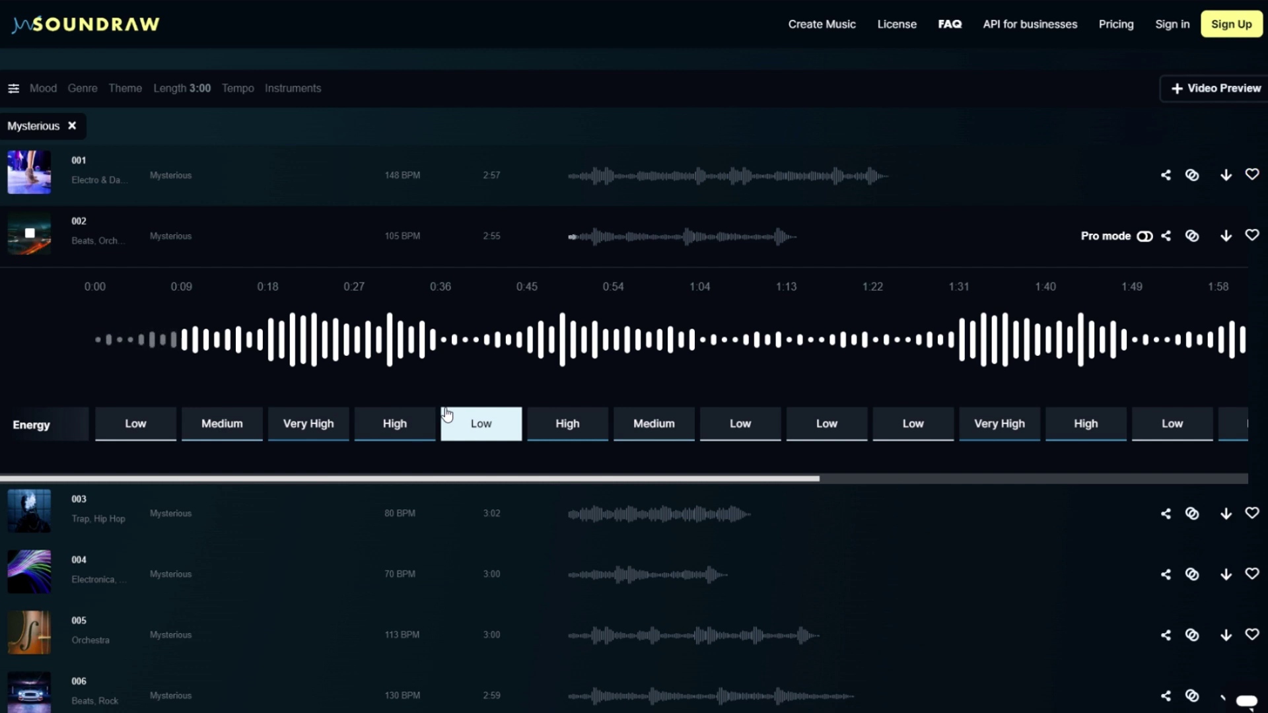
pyautogui.moveTo(220, 513)
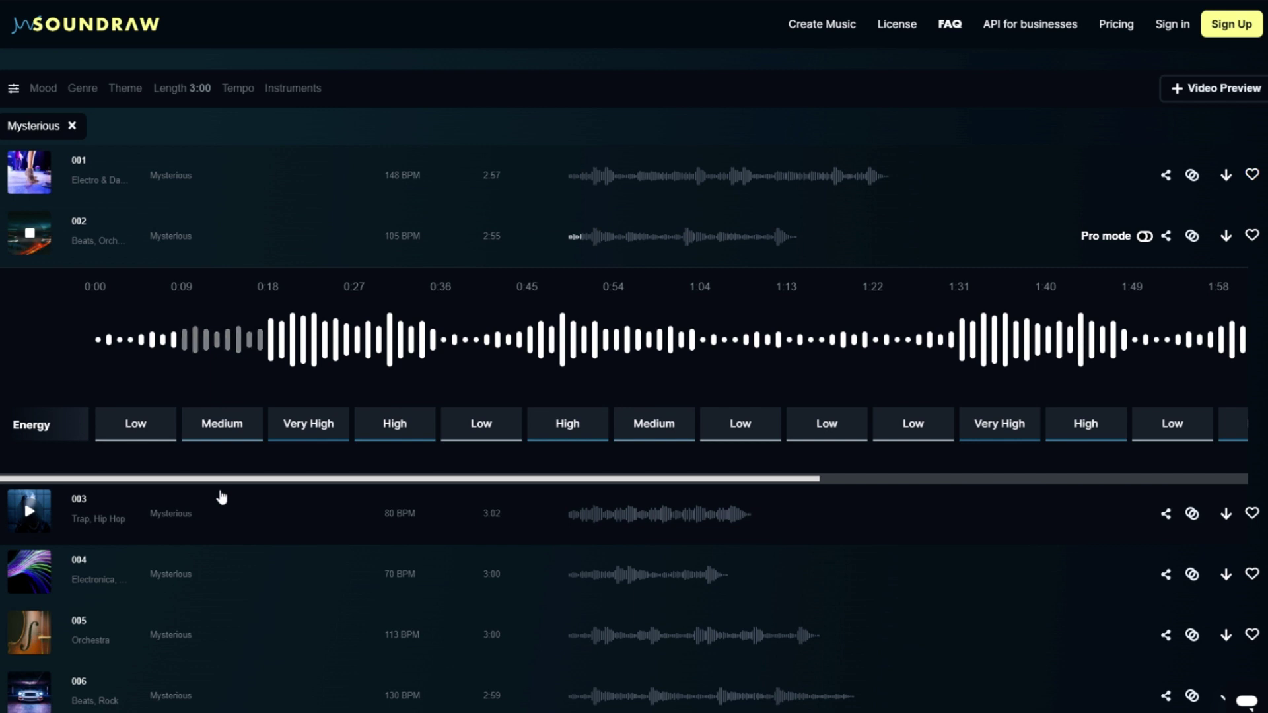
pyautogui.click(222, 433)
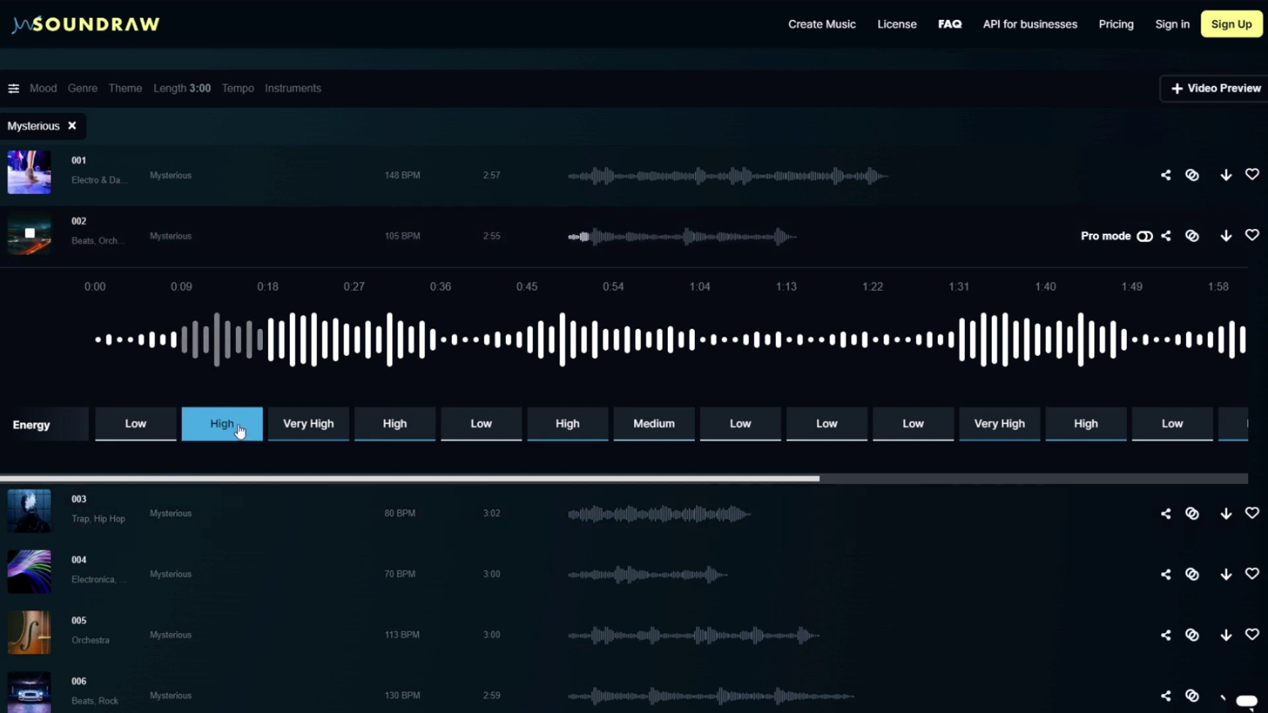
pyautogui.click(255, 426)
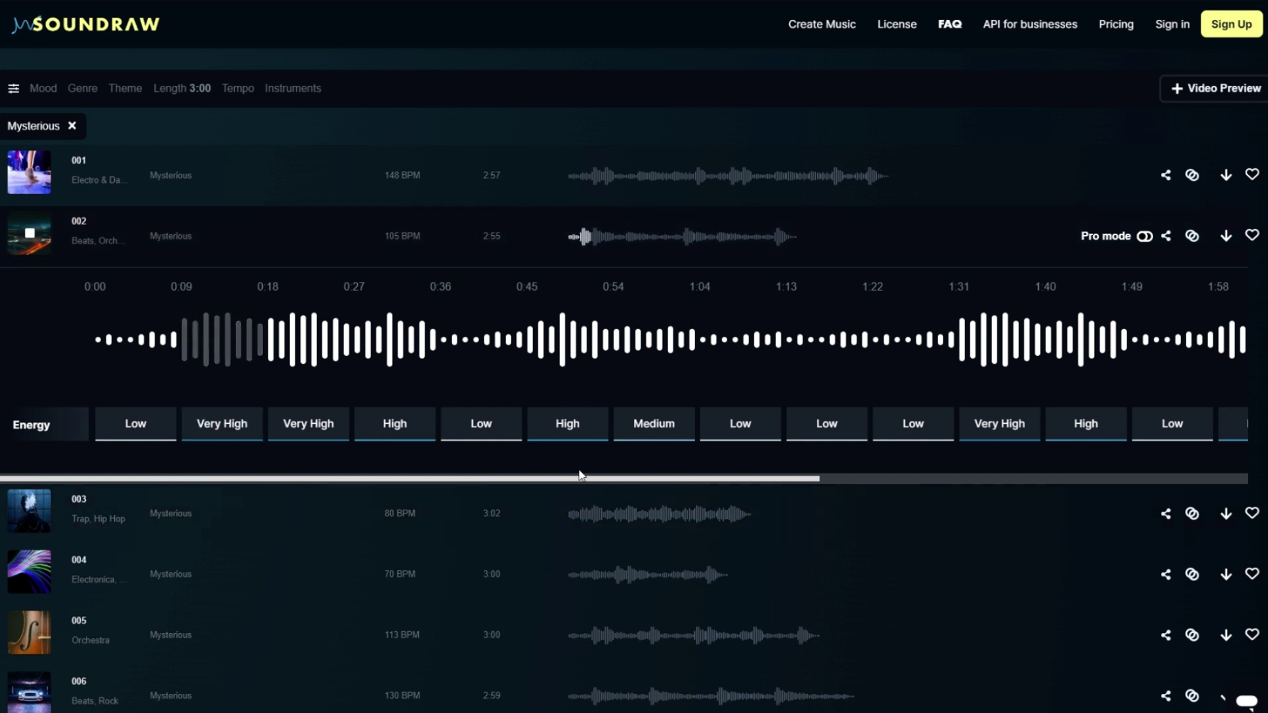
pyautogui.click(227, 430)
pyautogui.click(244, 430)
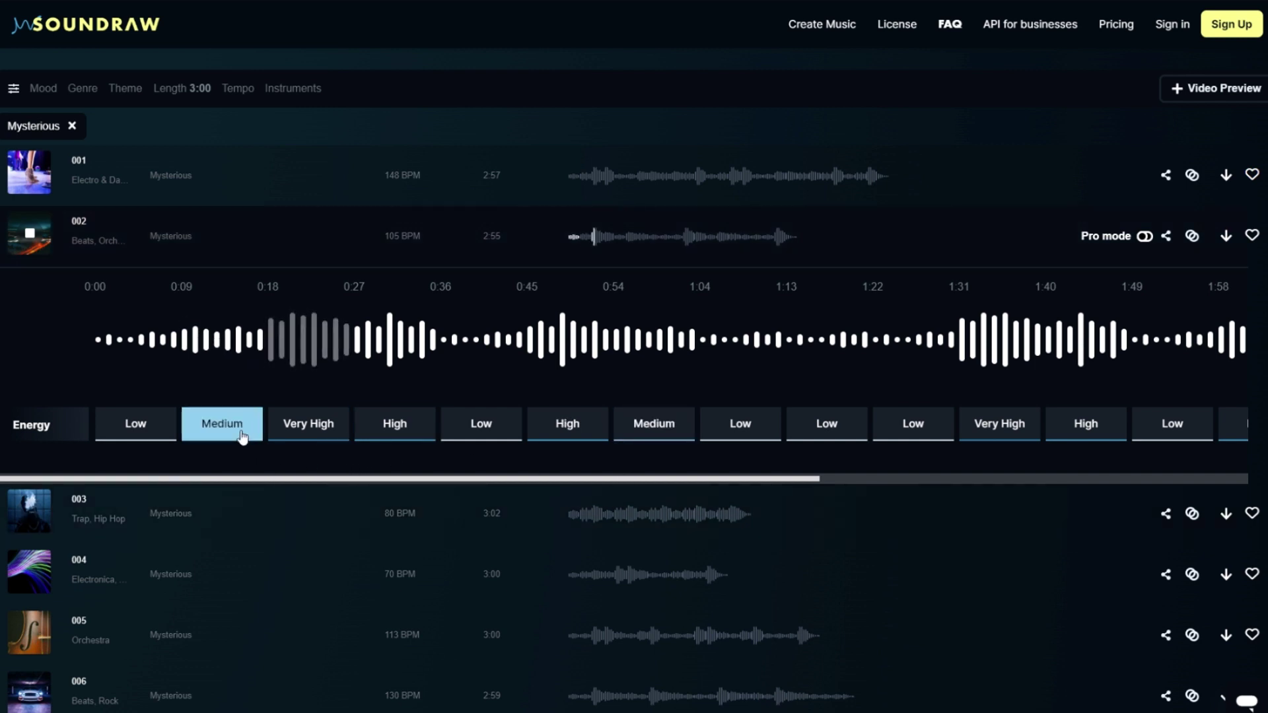
pyautogui.click(244, 430)
pyautogui.click(244, 431)
pyautogui.click(243, 435)
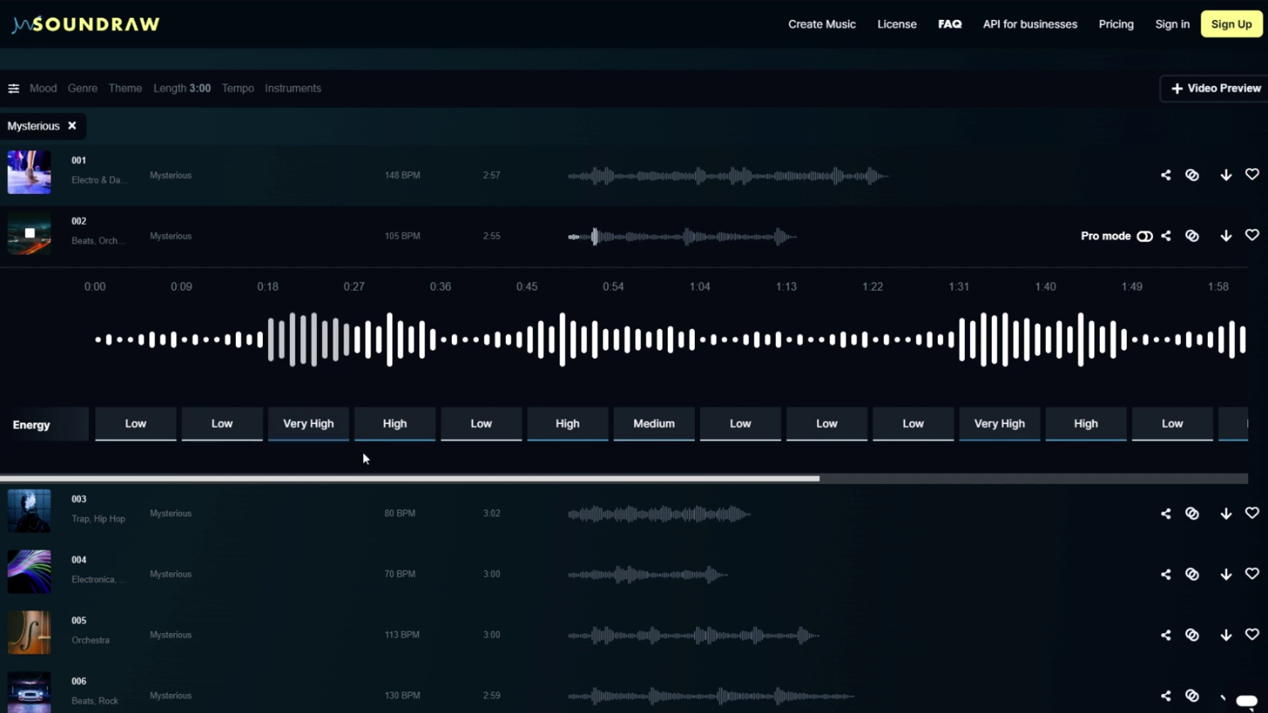
# Raise the fifth section's energy to High, stop playback, and switch on Pro mode.
pyautogui.click(466, 439)
pyautogui.click(466, 439)
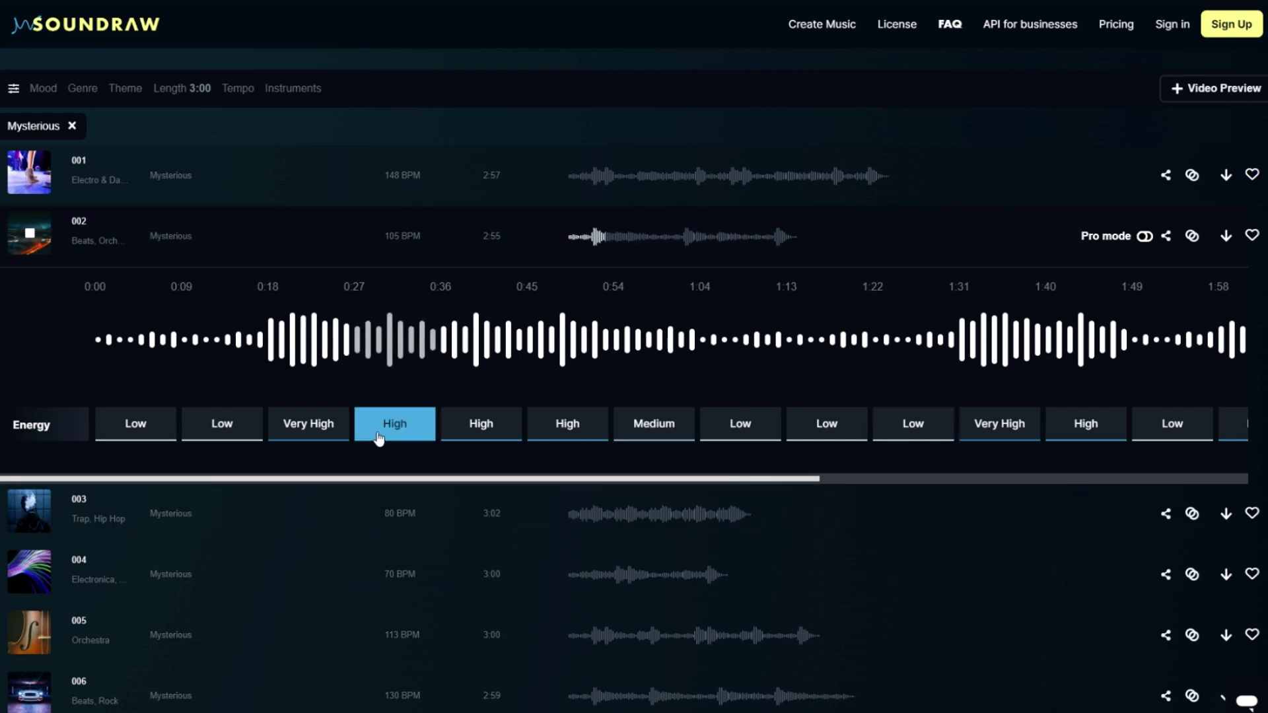
pyautogui.click(58, 229)
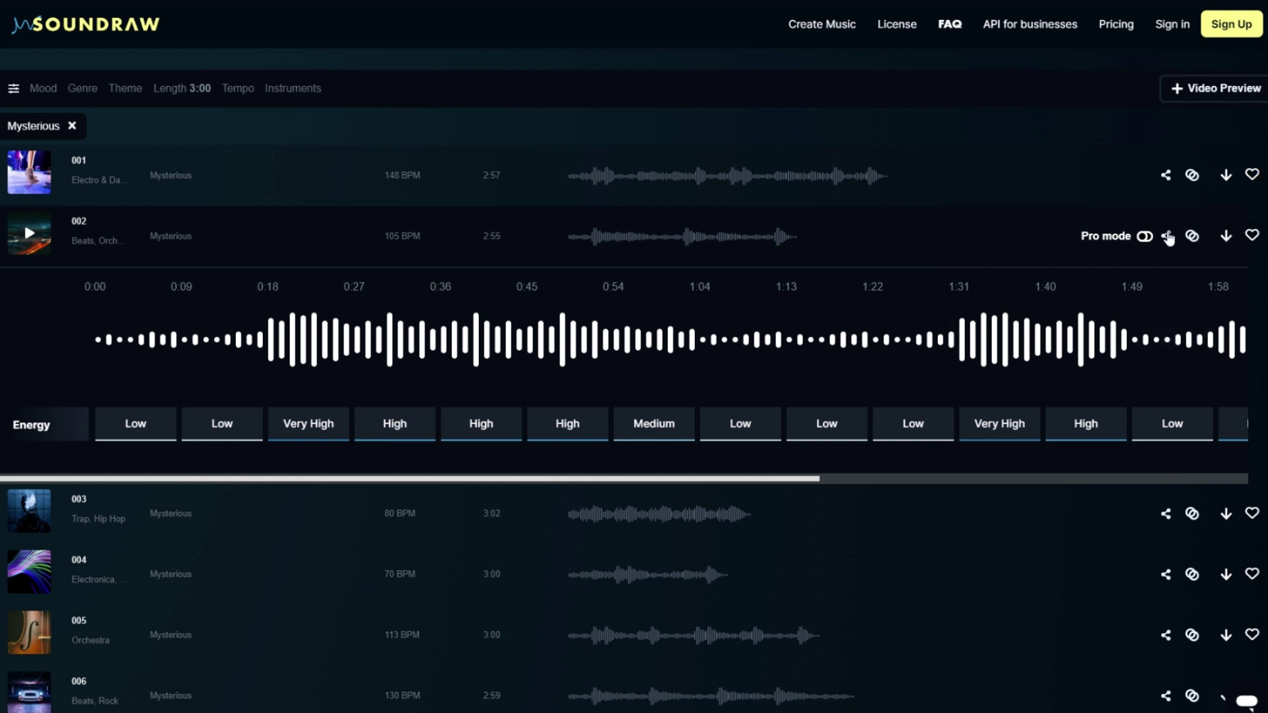
pyautogui.click(1145, 237)
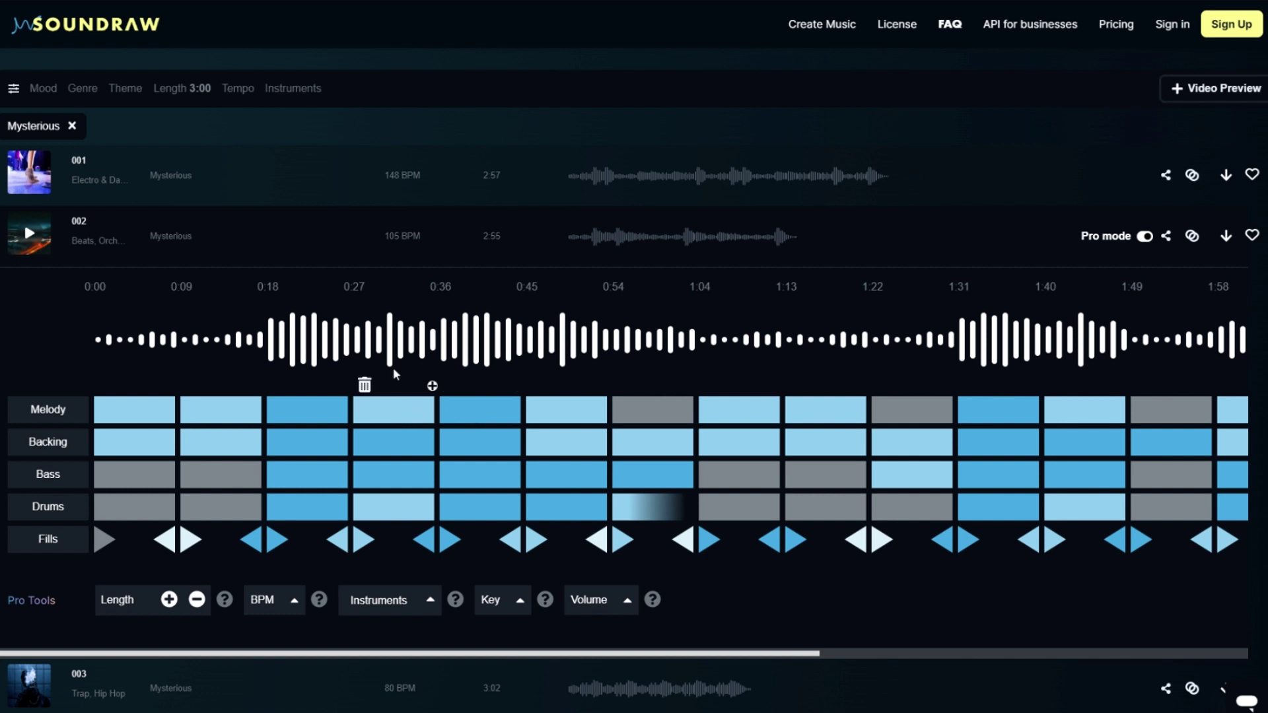
# Play track 002 from the 0:27 and 0:54 sections and regenerate the 0:54 section.
pyautogui.click(393, 339)
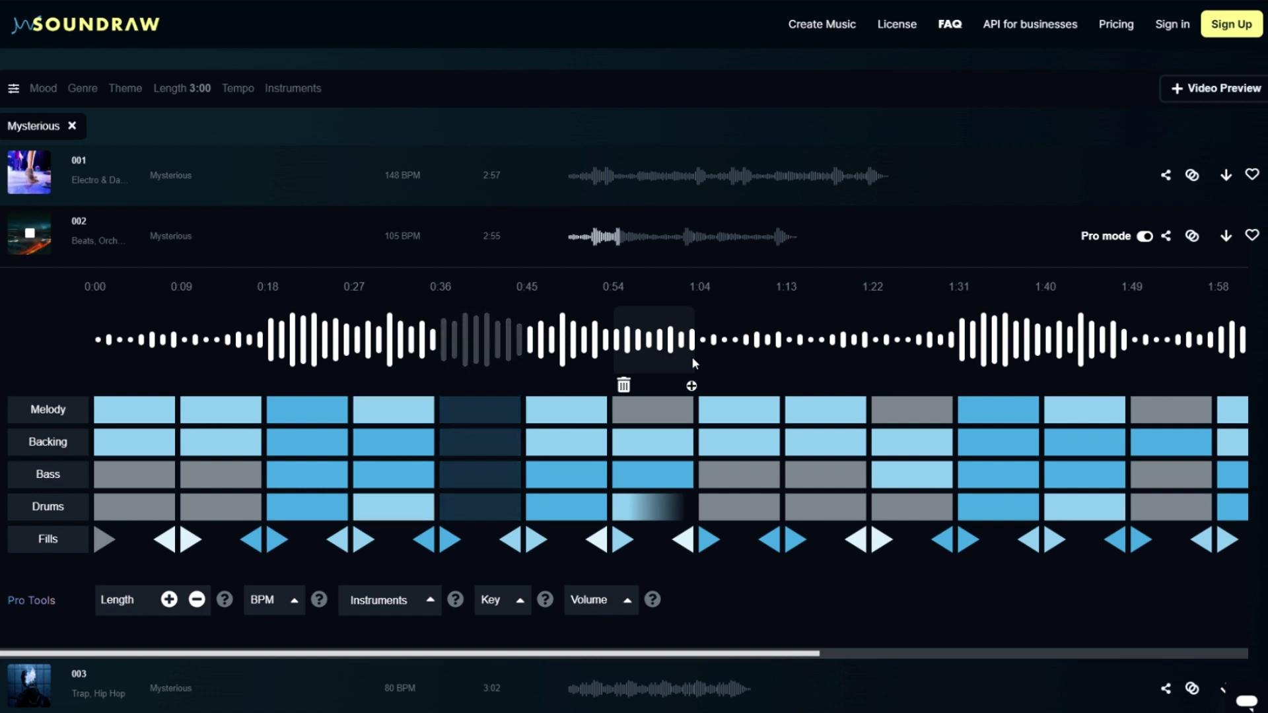
pyautogui.click(692, 357)
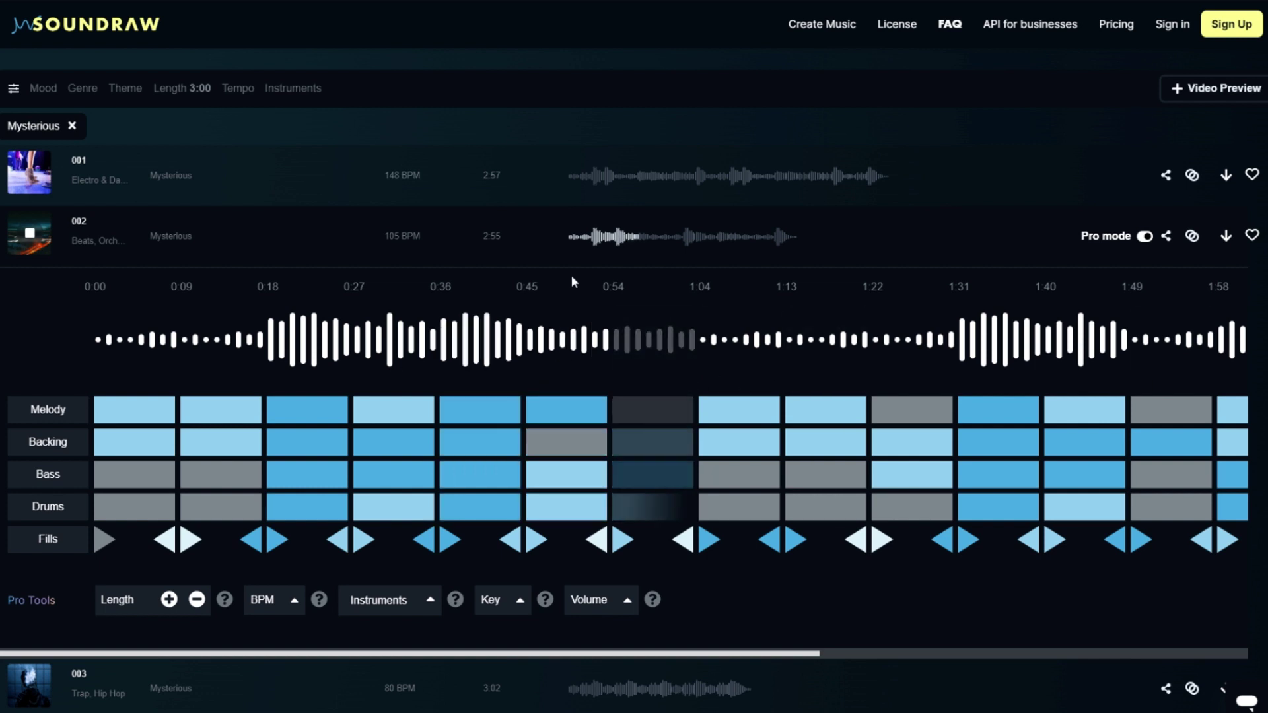
pyautogui.moveTo(567, 339)
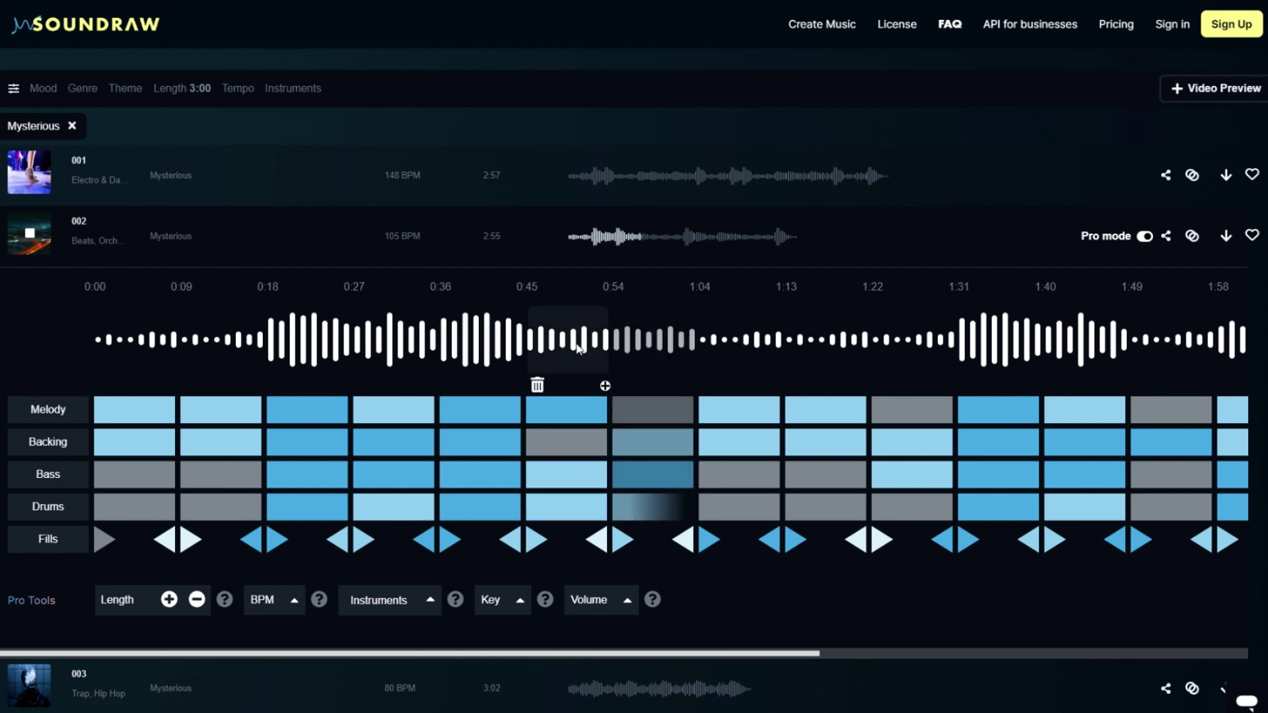
pyautogui.click(1145, 235)
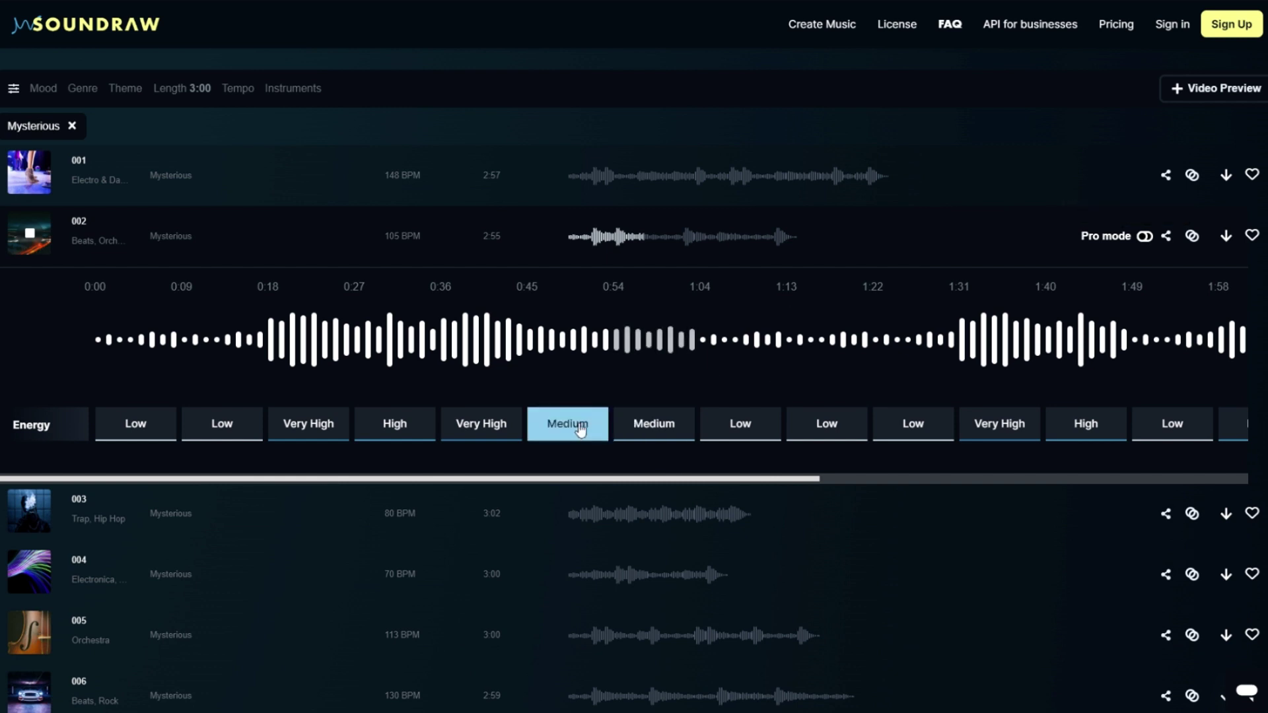
pyautogui.click(1145, 236)
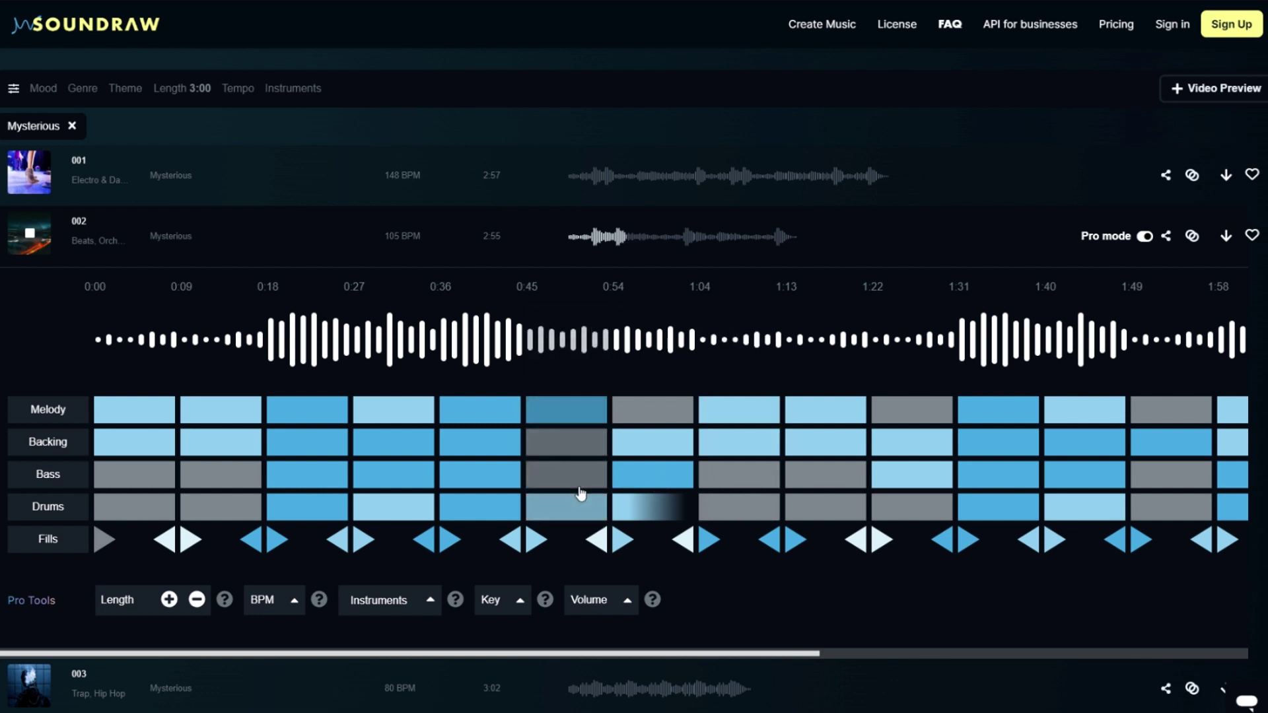
pyautogui.click(671, 468)
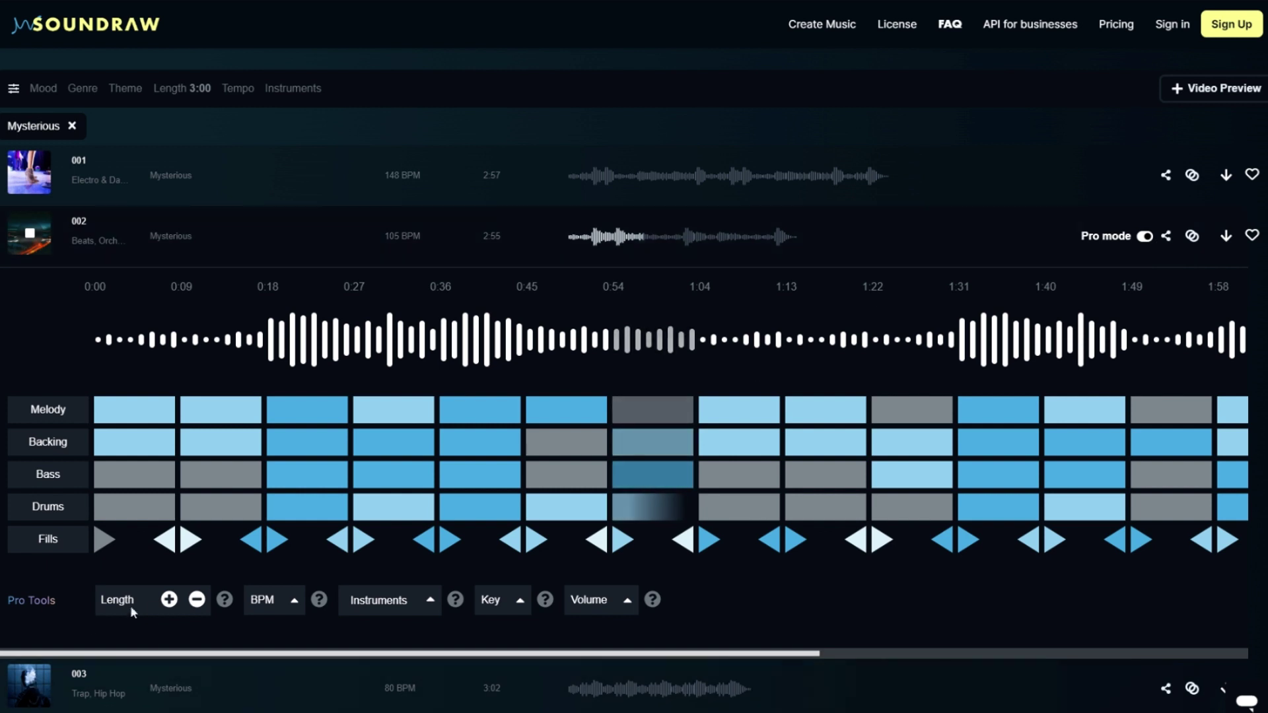
# Adjust track 002's length up twice and down once so it reads 3:14.
pyautogui.click(169, 601)
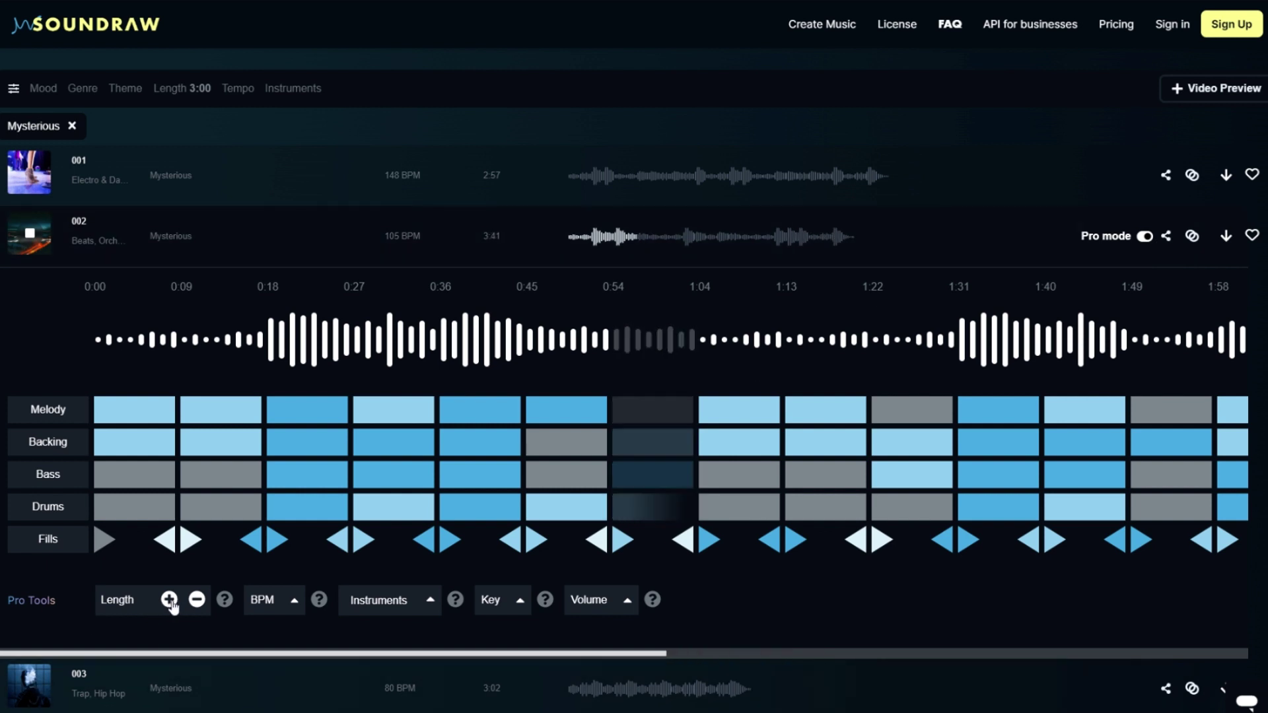
pyautogui.click(170, 601)
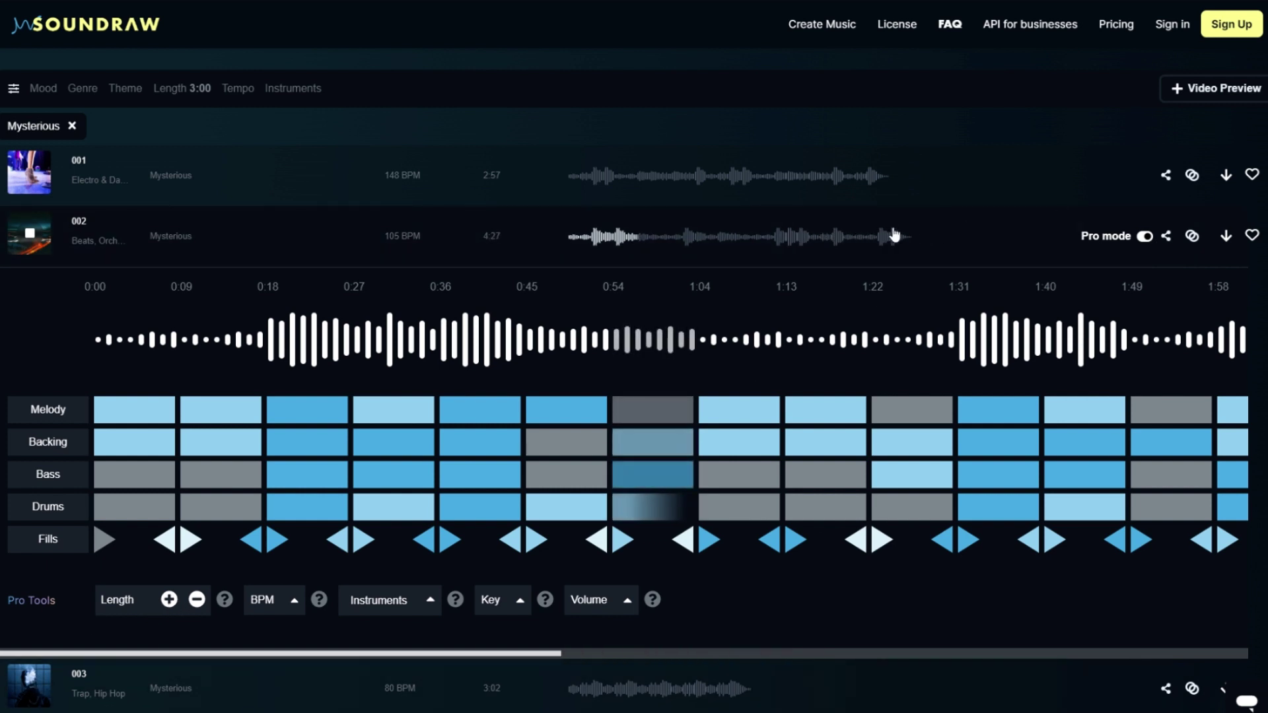
pyautogui.click(197, 601)
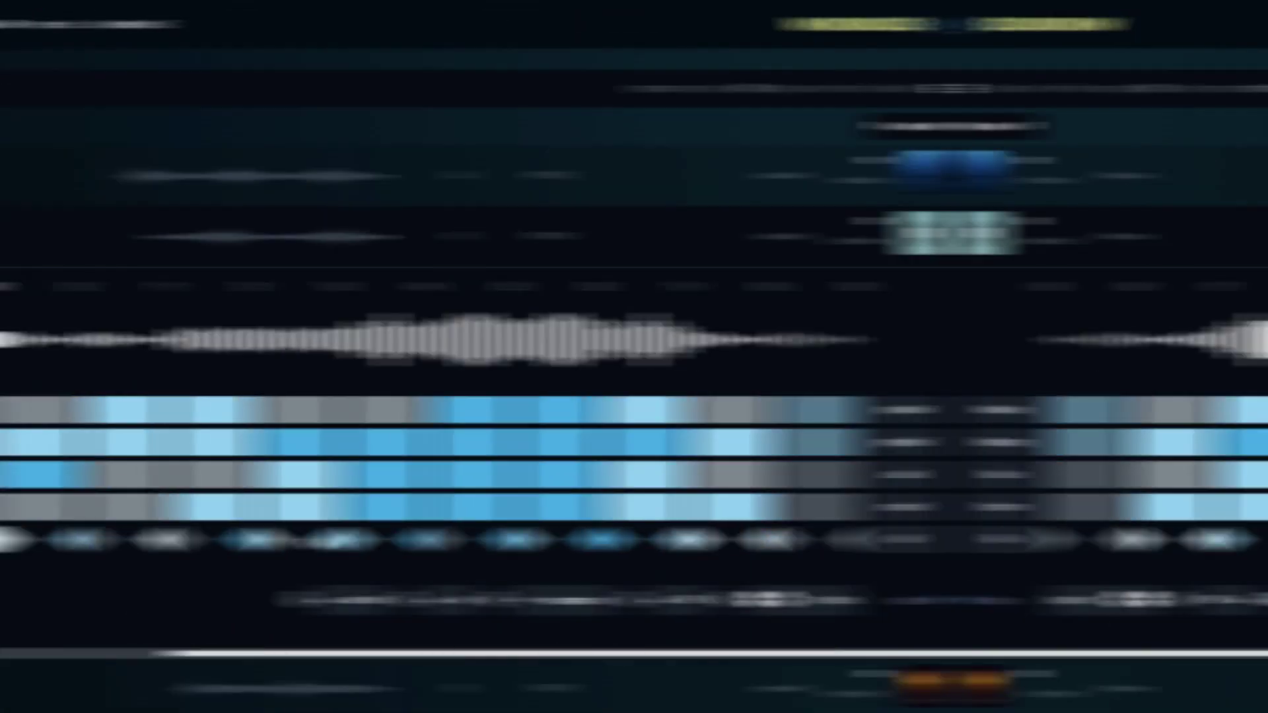
# Apply a new instrument set to track 002's parts.
pyautogui.click(362, 600)
pyautogui.click(286, 600)
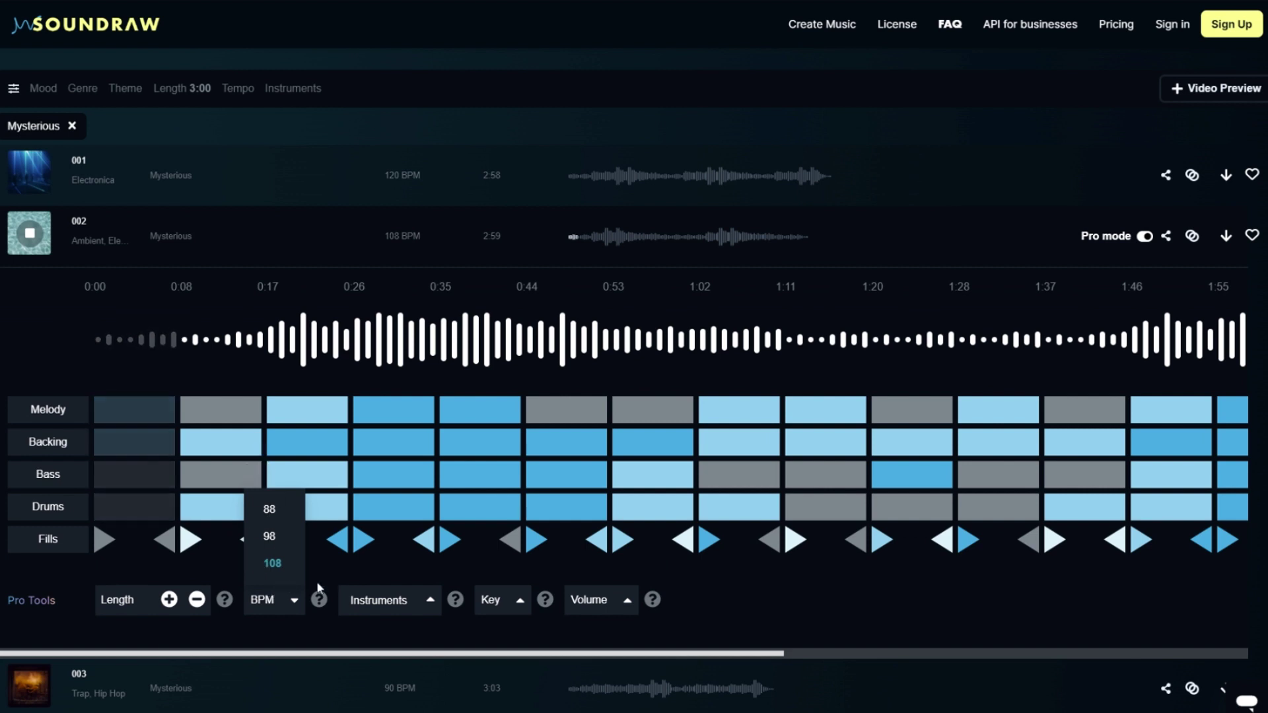
pyautogui.click(419, 601)
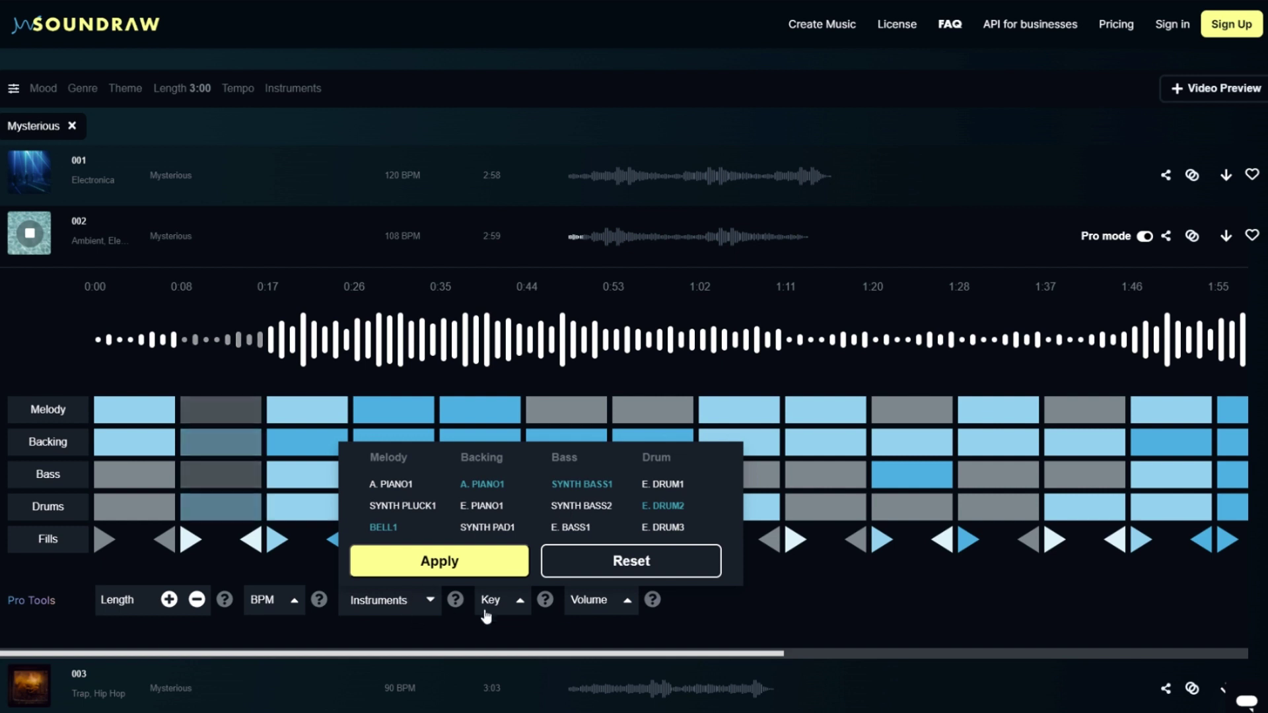
pyautogui.click(486, 555)
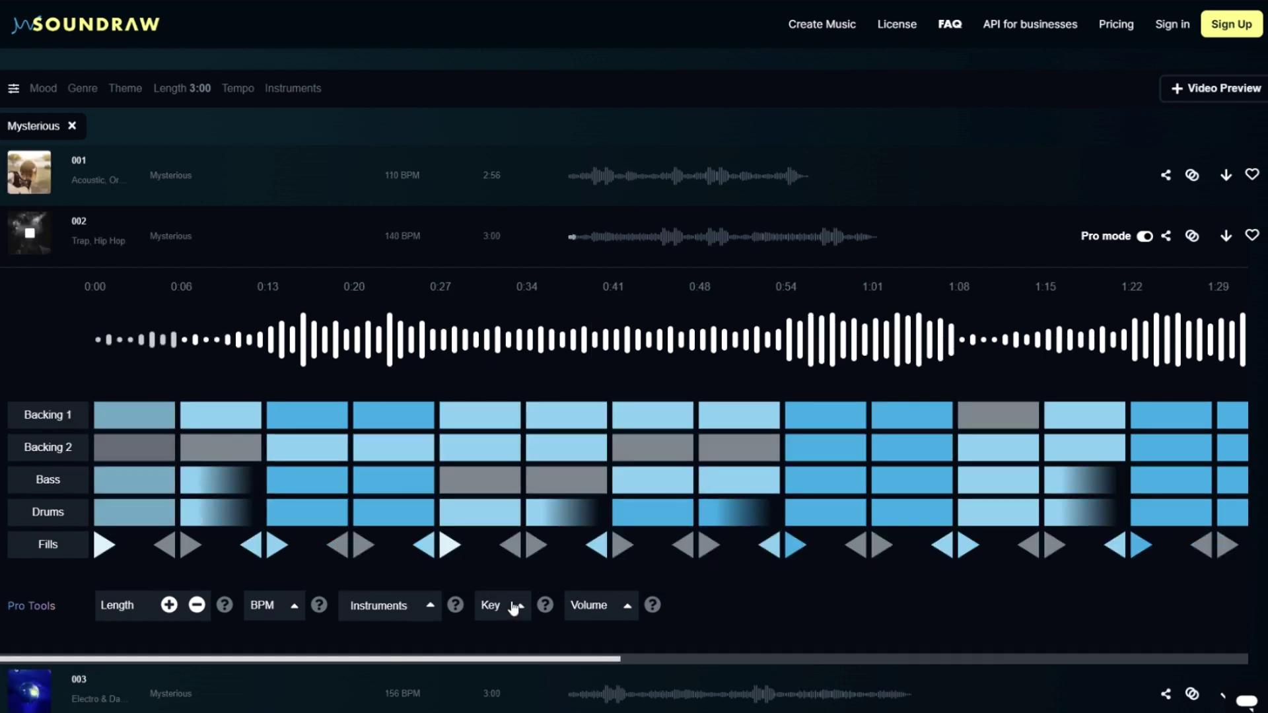
# Rebalance part volumes: Bass lowered, FE and FF maxed, Backings raised; then stop playback.
pyautogui.click(598, 605)
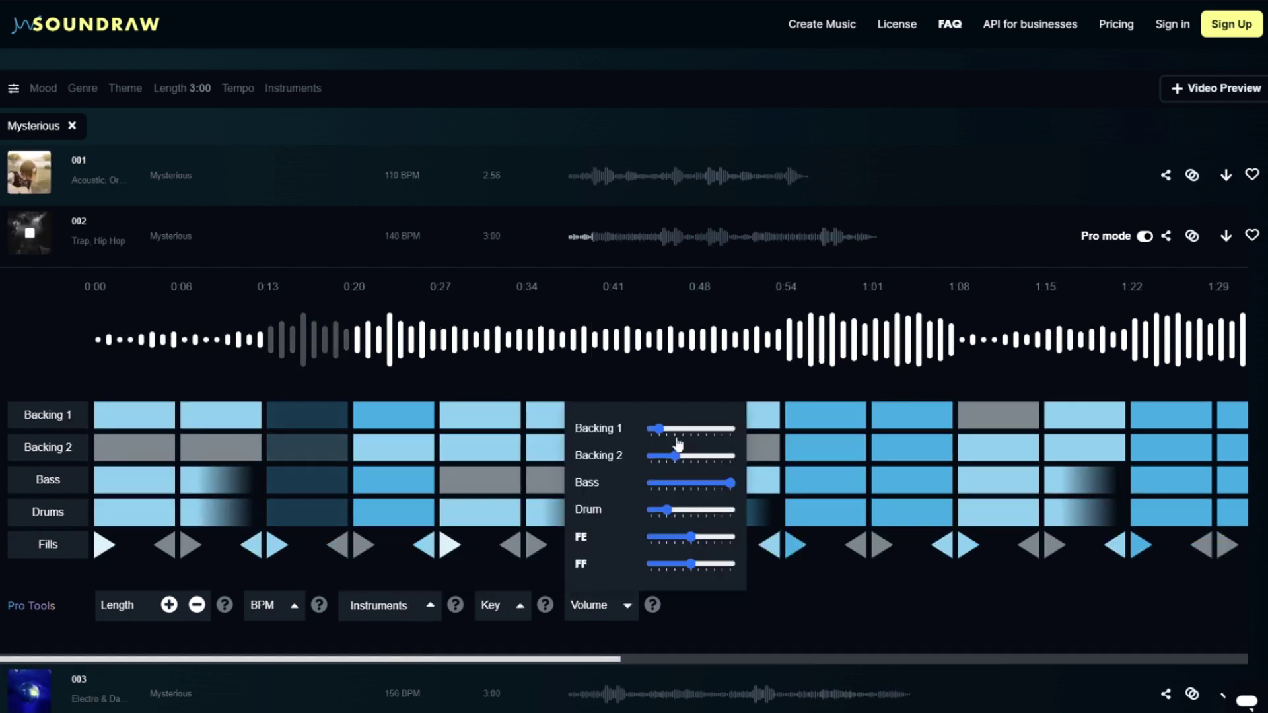
pyautogui.moveTo(659, 428); pyautogui.dragTo(675, 429)
pyautogui.moveTo(667, 510); pyautogui.dragTo(675, 510)
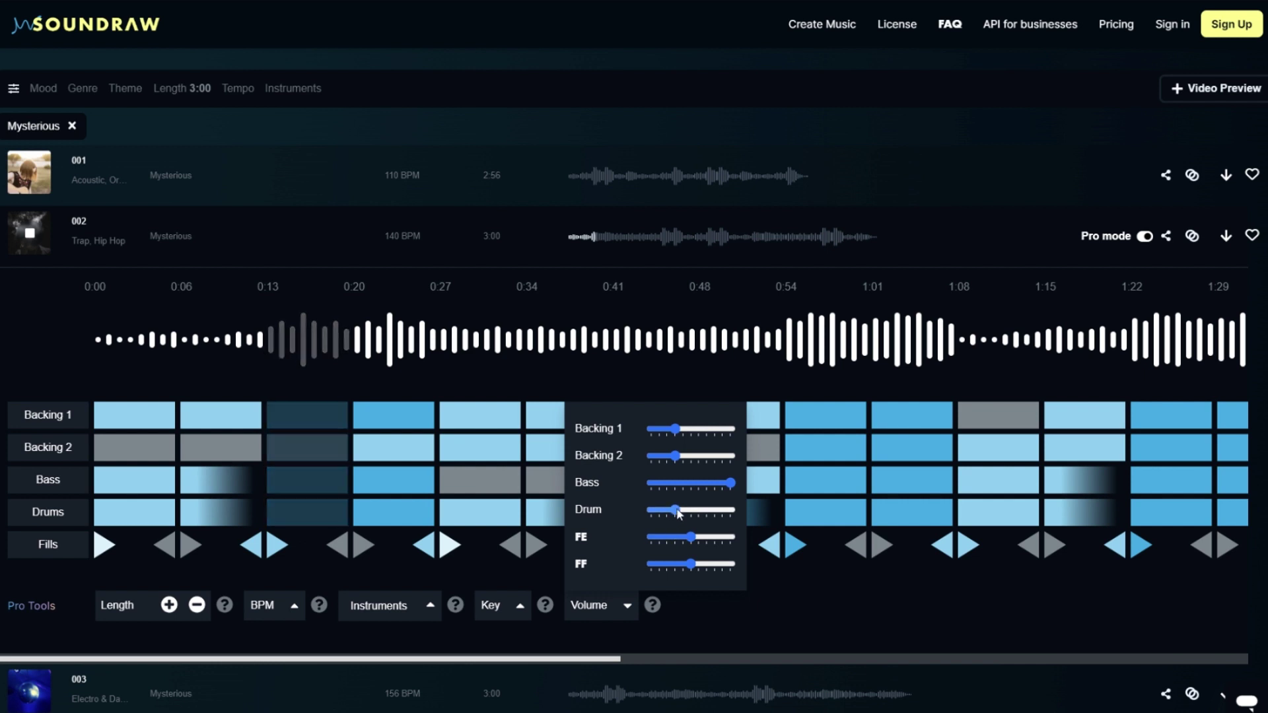
pyautogui.click(699, 483)
pyautogui.click(715, 510)
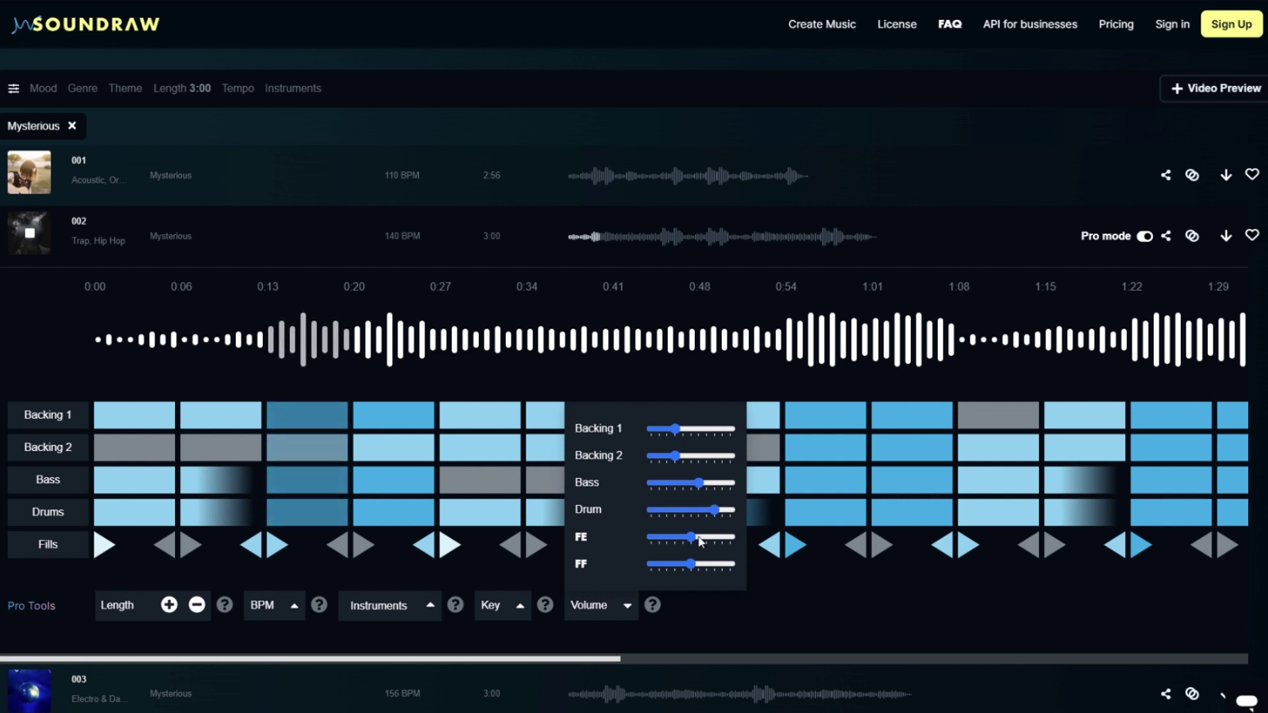
pyautogui.moveTo(691, 537)
pyautogui.mouseDown()
pyautogui.moveTo(732, 537)
pyautogui.moveTo(732, 564)
pyautogui.mouseUp()
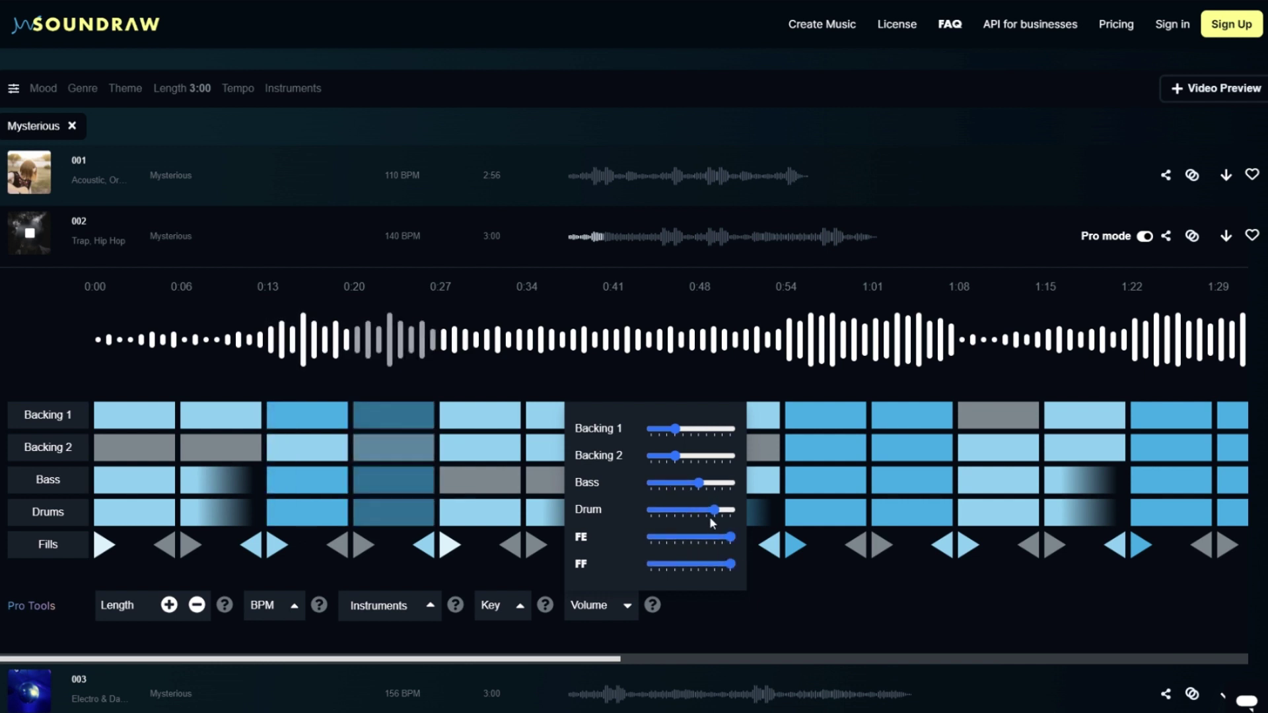
pyautogui.moveTo(712, 510); pyautogui.dragTo(699, 510)
pyautogui.moveTo(677, 456); pyautogui.dragTo(691, 456)
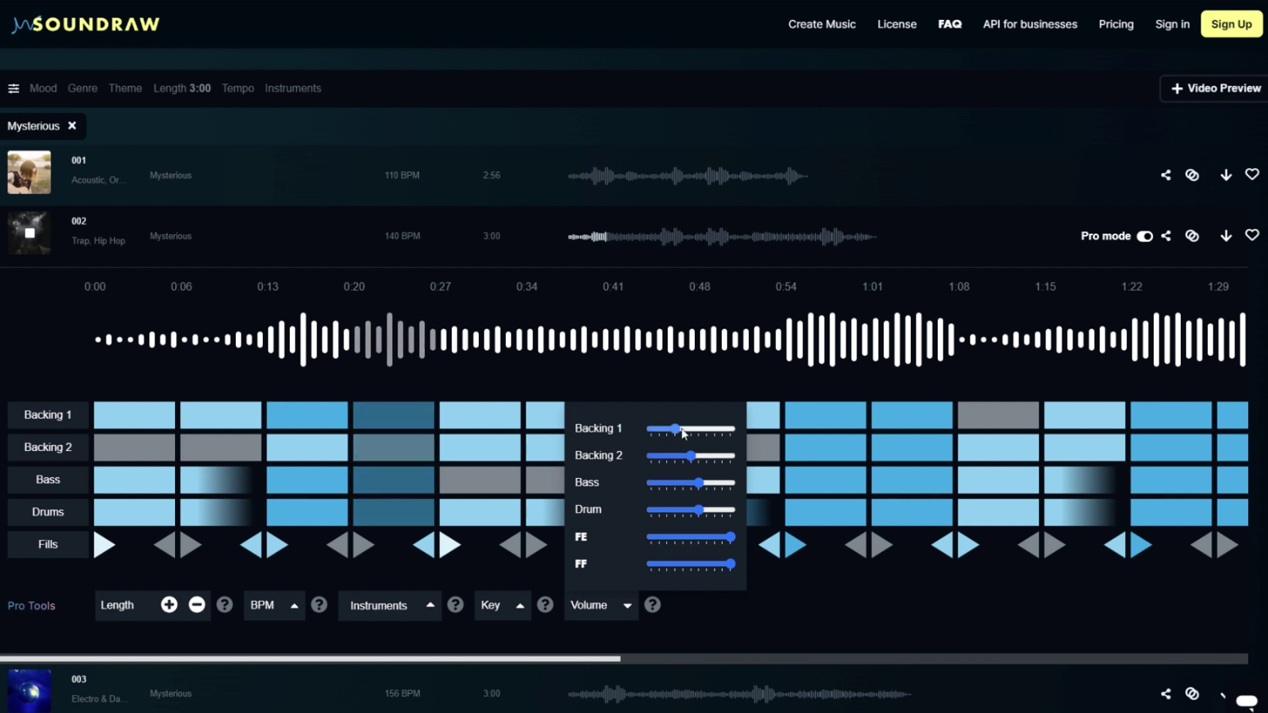
pyautogui.click(624, 606)
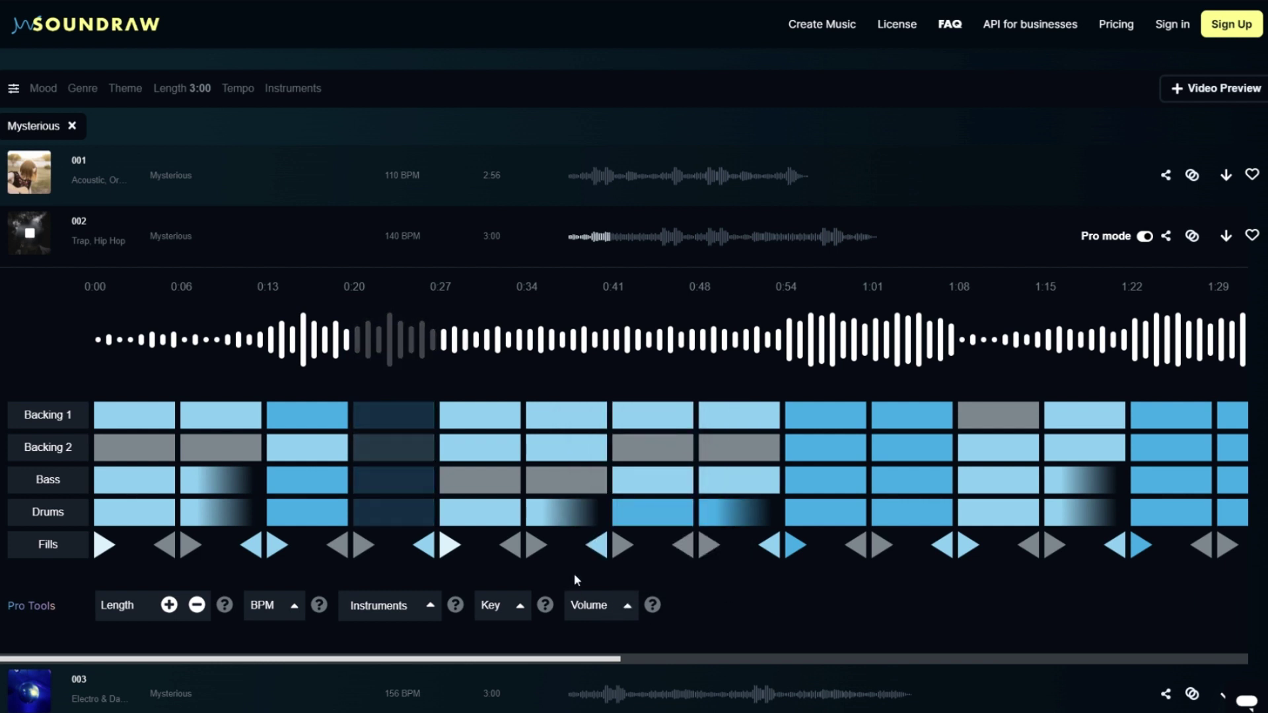
pyautogui.click(29, 233)
pyautogui.moveTo(613, 297)
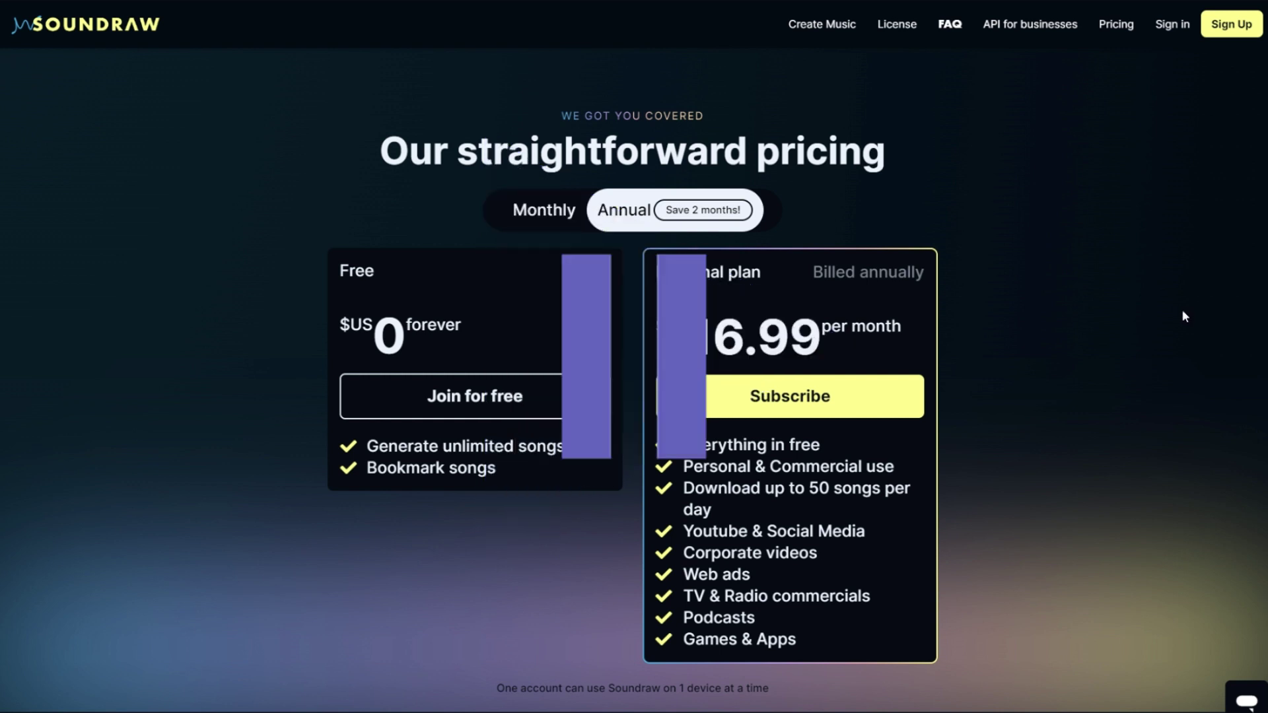
# Switch the pricing to monthly billing, showing the Personal plan at $19.99 per month.
pyautogui.click(586, 218)
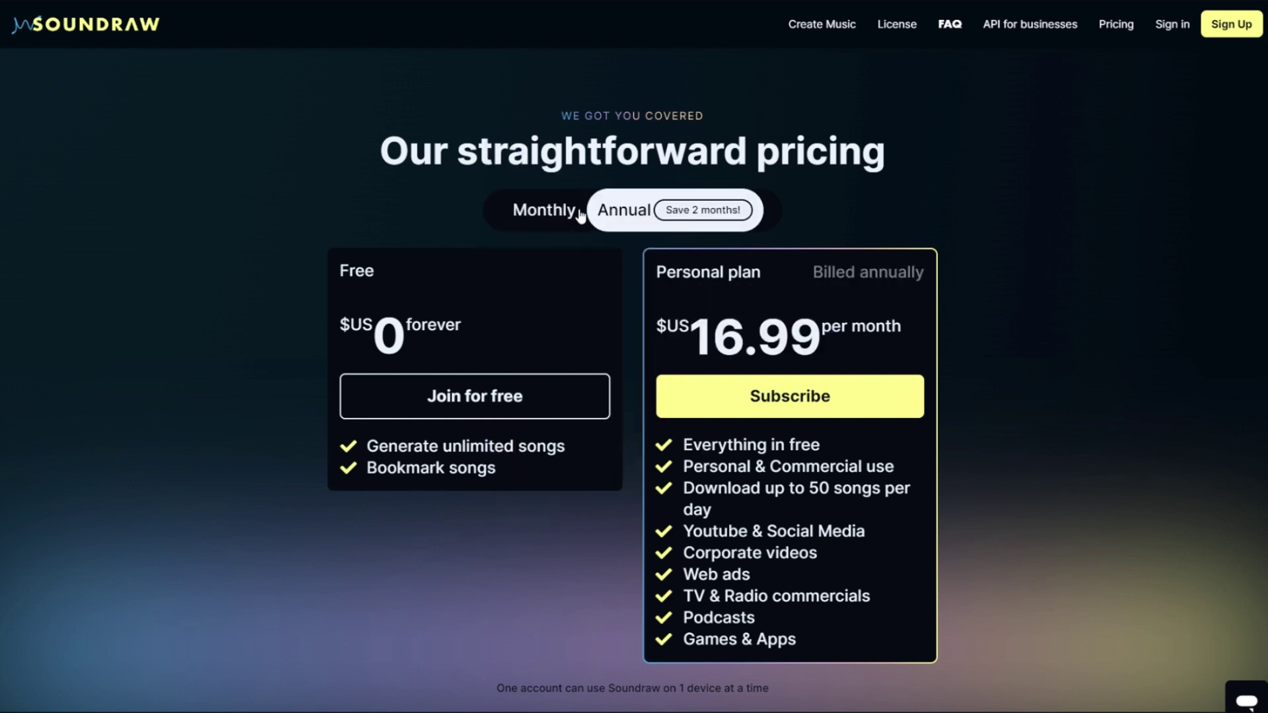
pyautogui.click(579, 213)
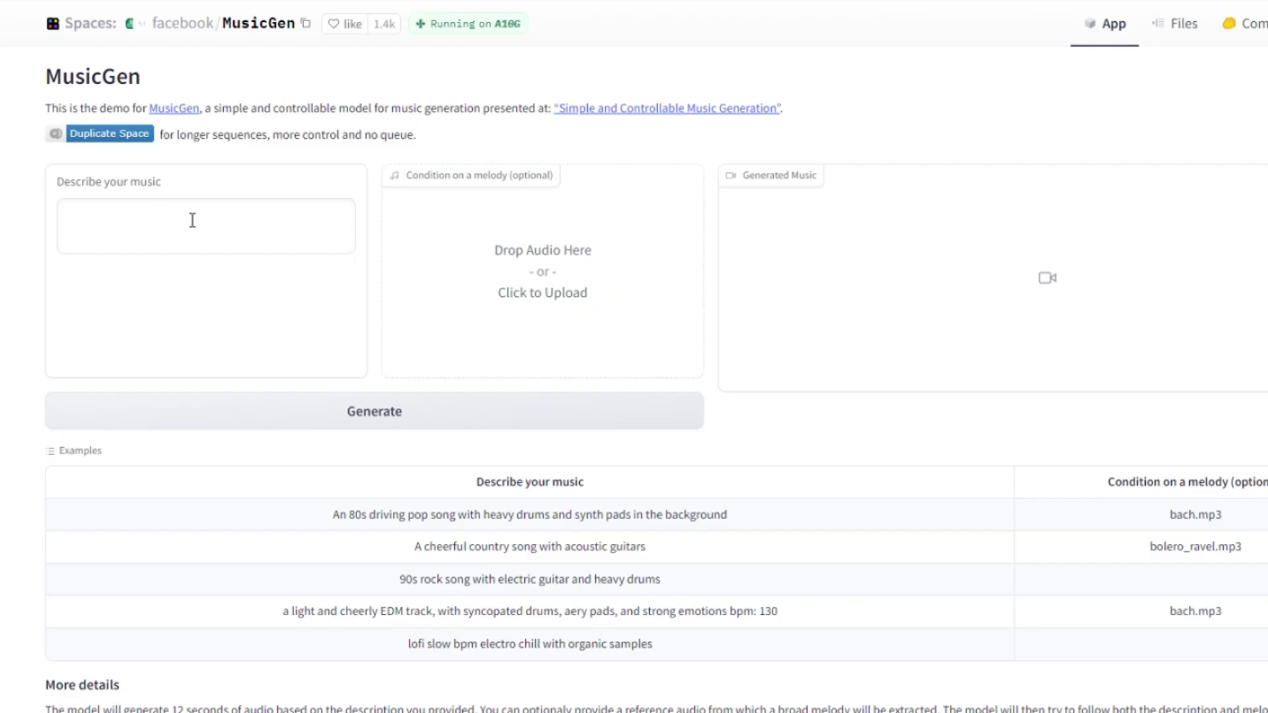
# Generate a 15-second MusicGen clip from the prompt 'dark mysterious heavy metal'.
pyautogui.click(172, 239)
pyautogui.write('dark')
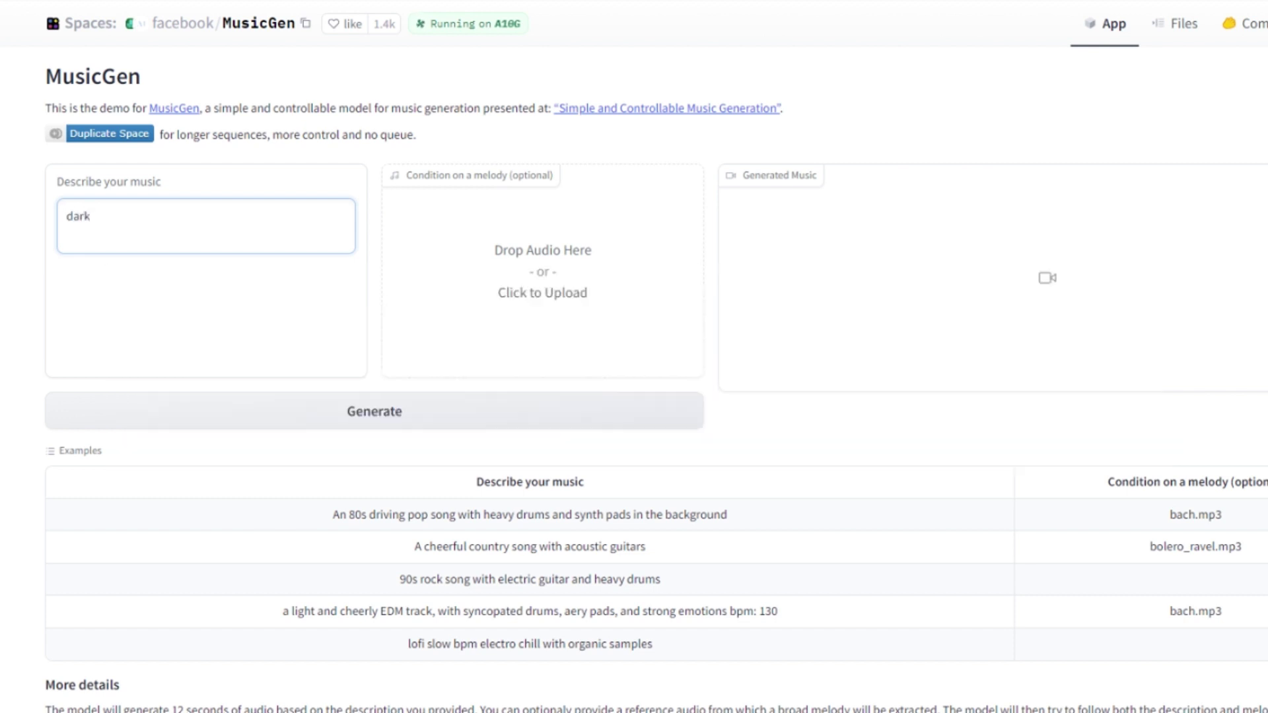
pyautogui.write('mysterious heavy metal')
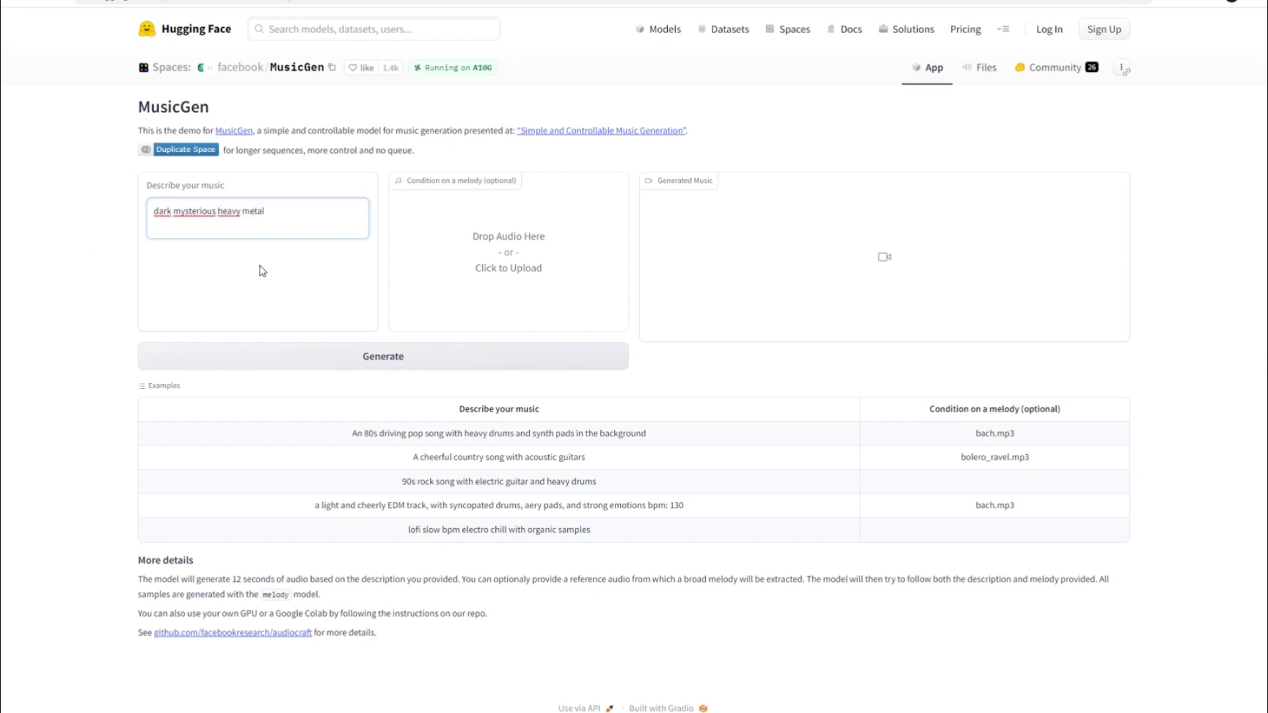
pyautogui.click(388, 357)
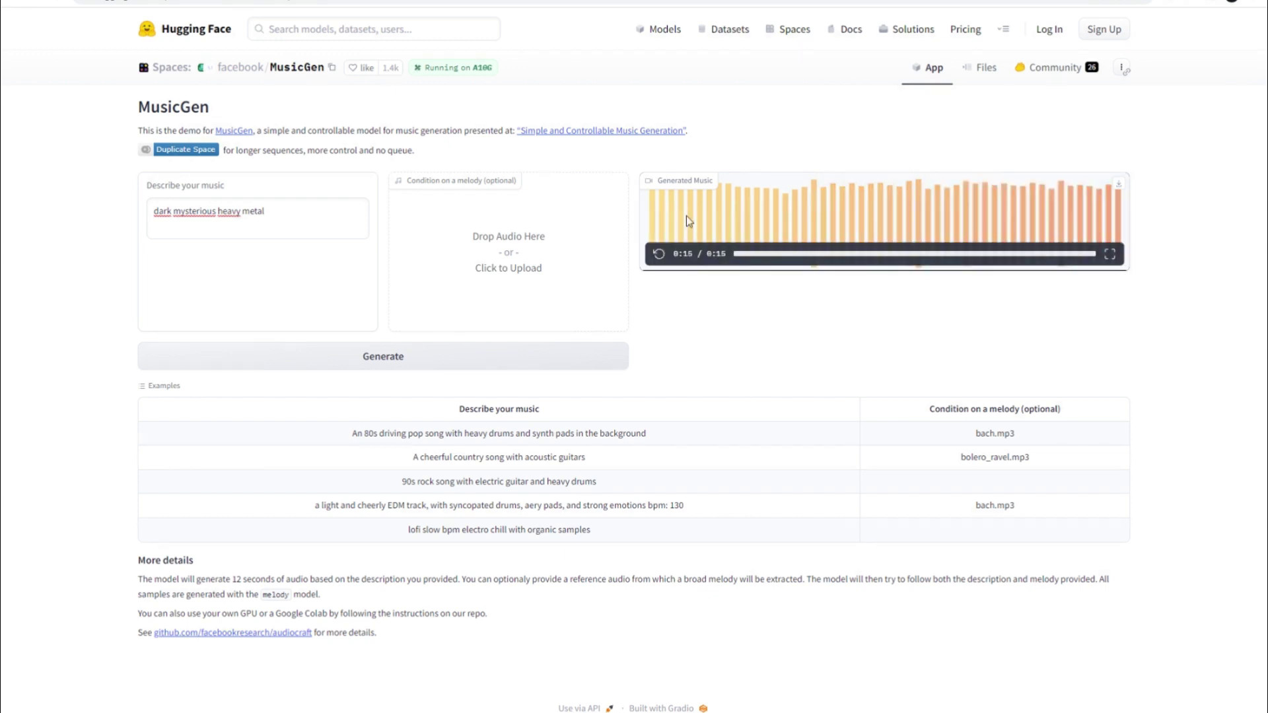
# Replace the prompt with 'calm violin music of hobbits' and generate a new clip.
pyautogui.moveTo(264, 213); pyautogui.dragTo(132, 216)
pyautogui.write('ca')
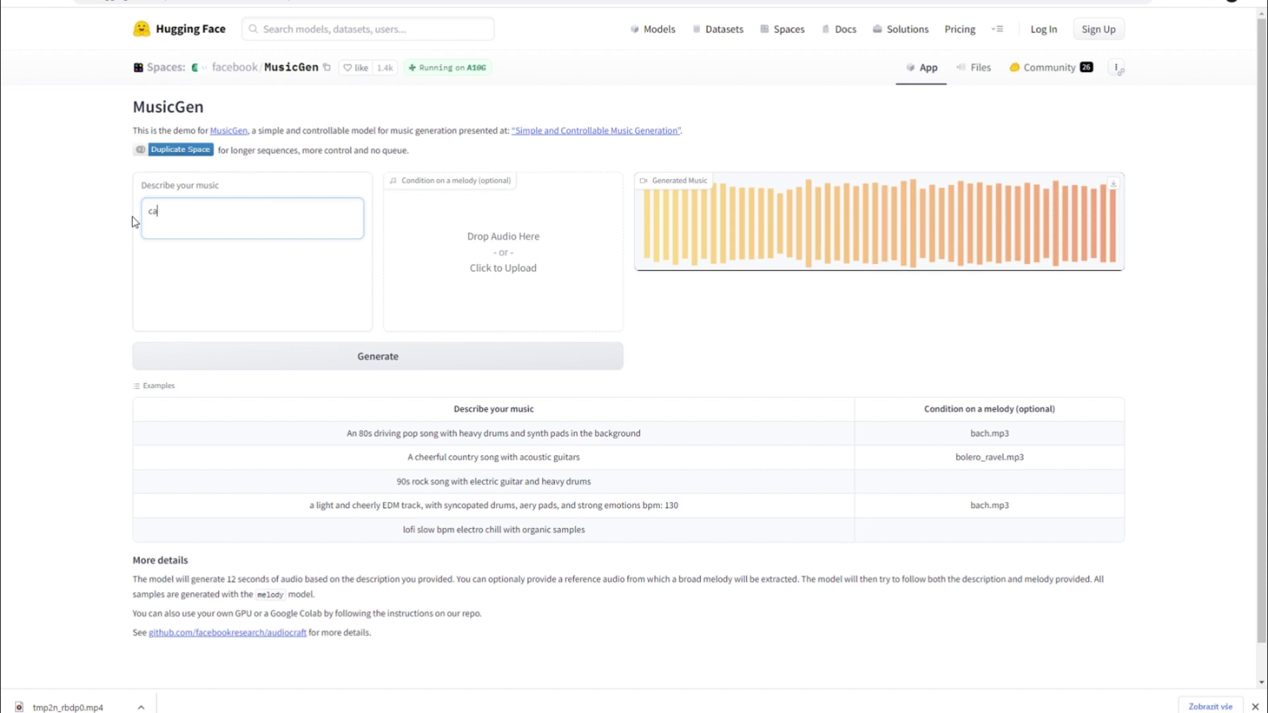
pyautogui.write('lm violin music')
pyautogui.write(' of hobbits')
pyautogui.click(291, 350)
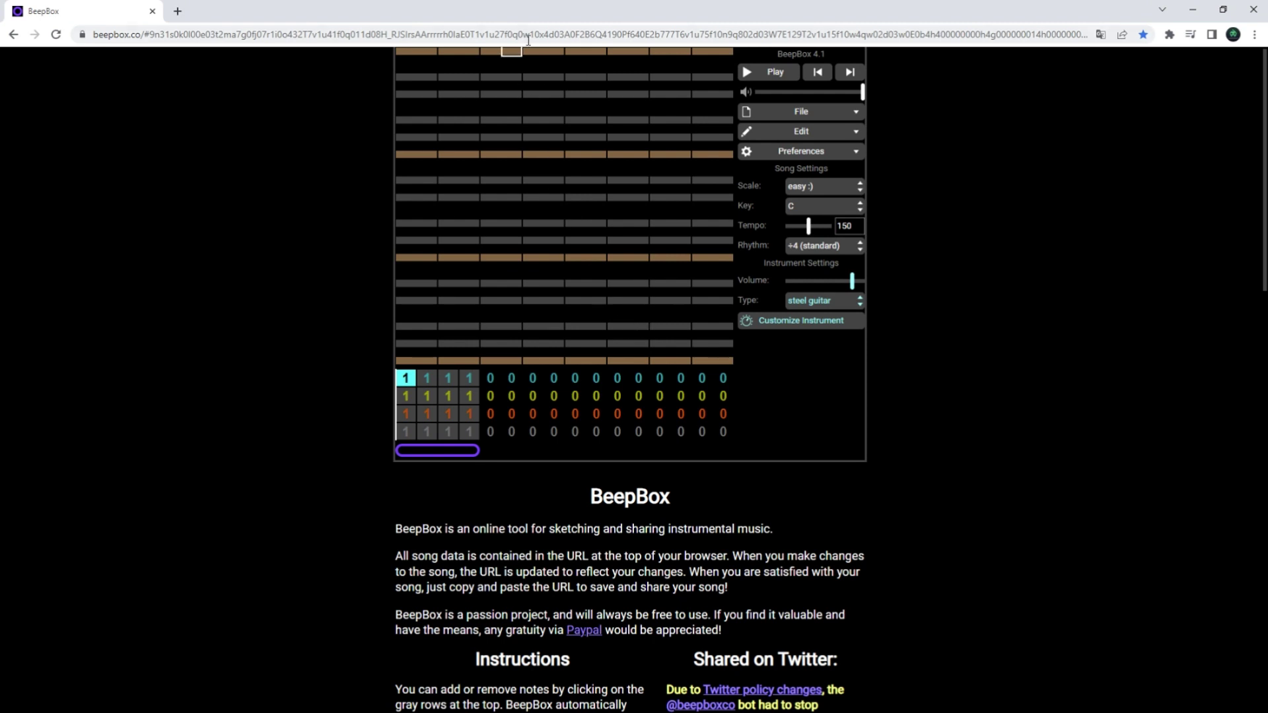
# Switch the first instrument to harmonics, shorten its fade-out, and start the opening-bar melody.
pyautogui.click(857, 301)
pyautogui.scroll(-5, 859, 390)
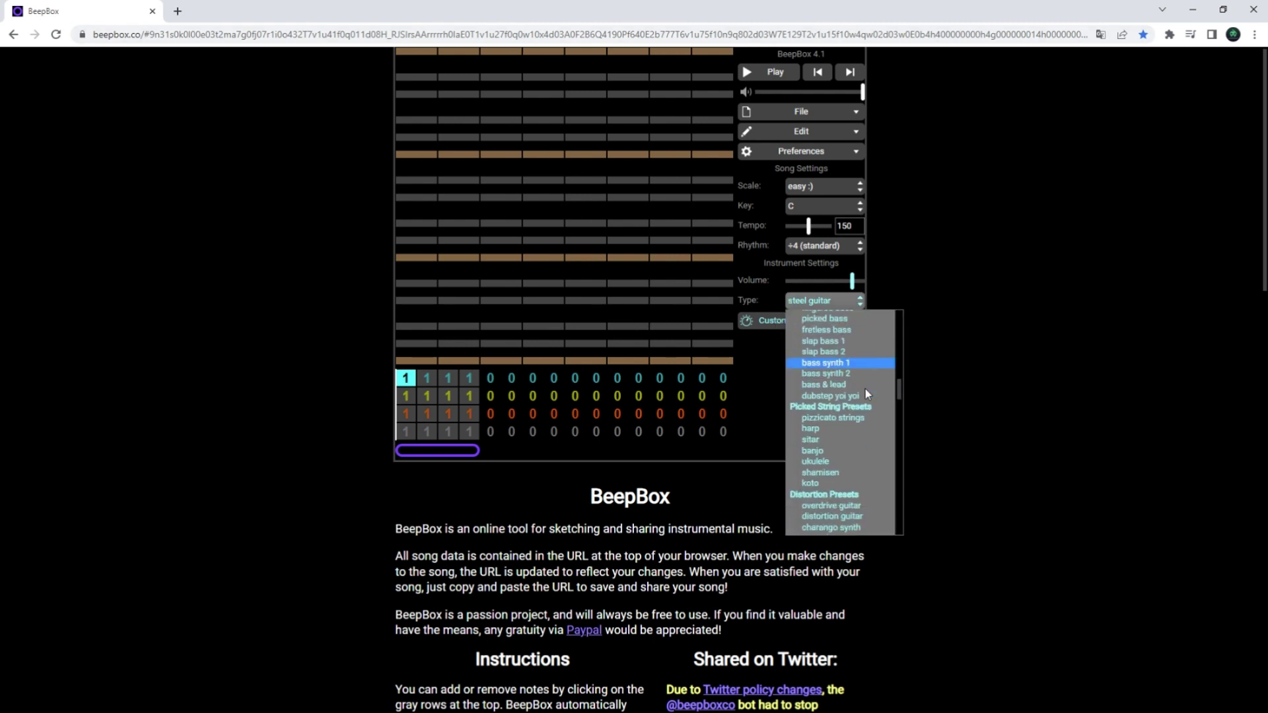
pyautogui.scroll(3, 876, 448)
pyautogui.scroll(5, 876, 448)
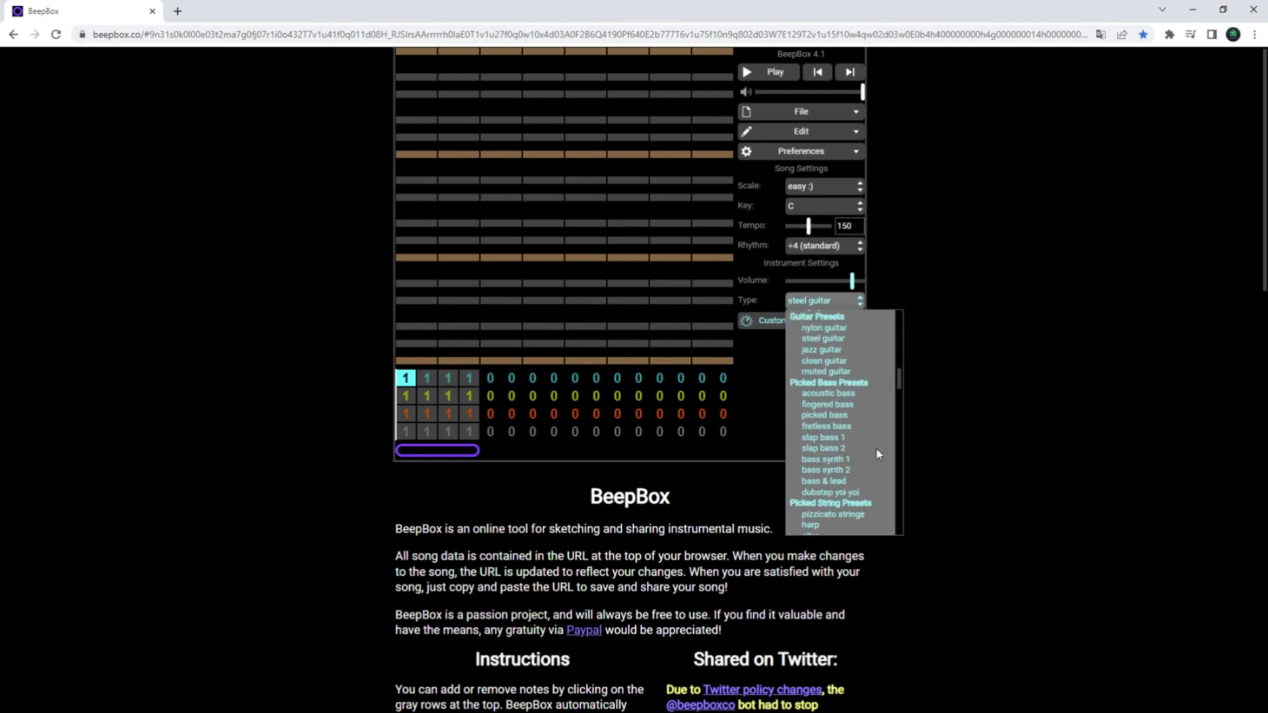
pyautogui.scroll(3, 877, 449)
pyautogui.scroll(5, 872, 423)
pyautogui.scroll(3, 867, 390)
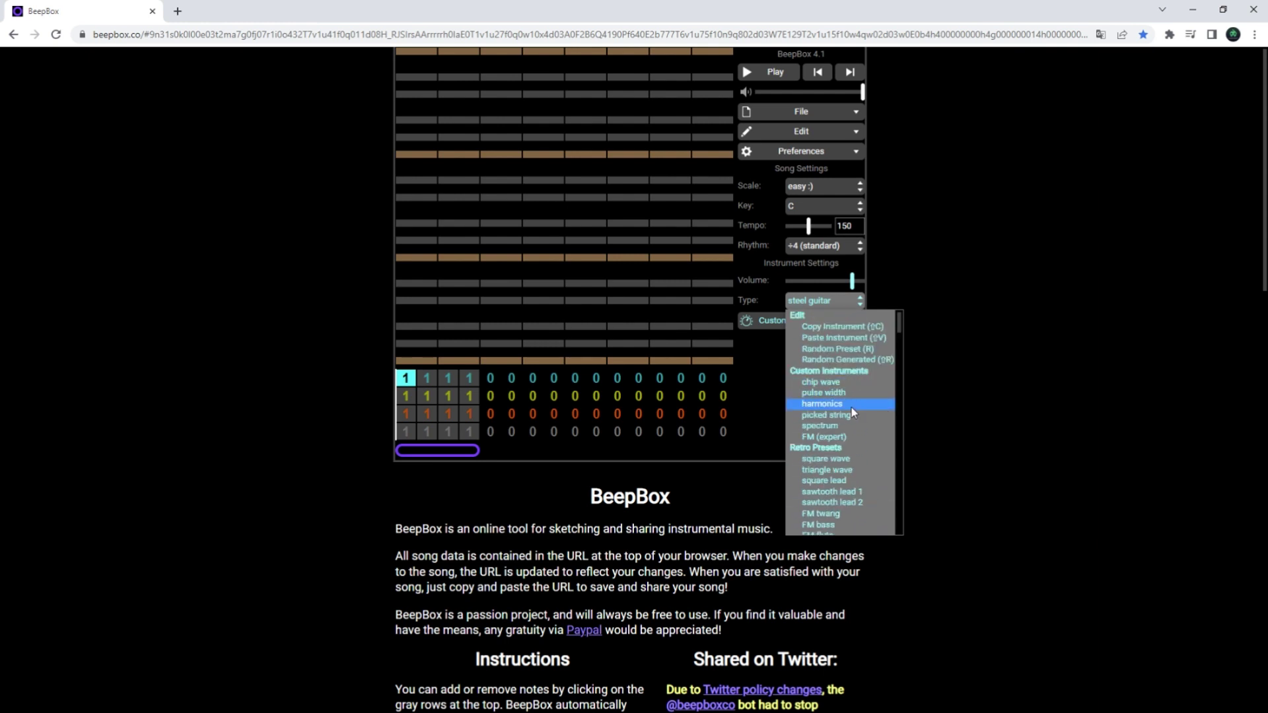
pyautogui.click(848, 403)
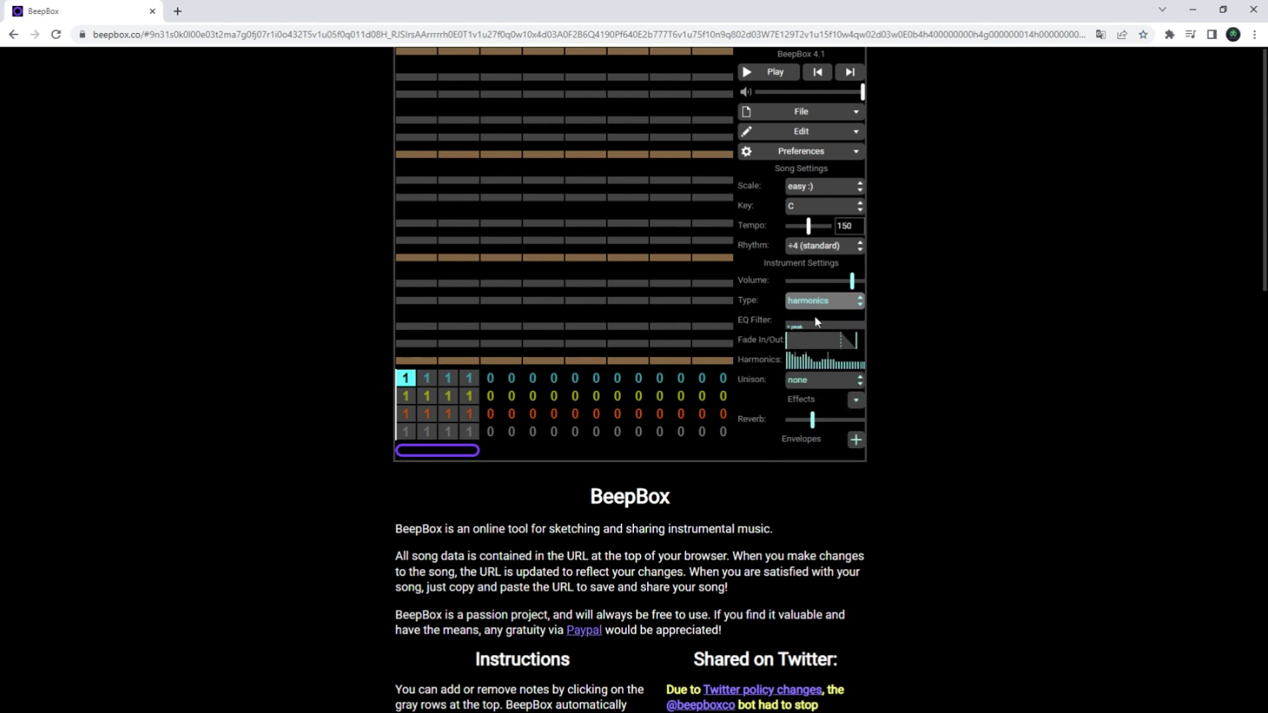
pyautogui.moveTo(842, 343); pyautogui.dragTo(812, 345)
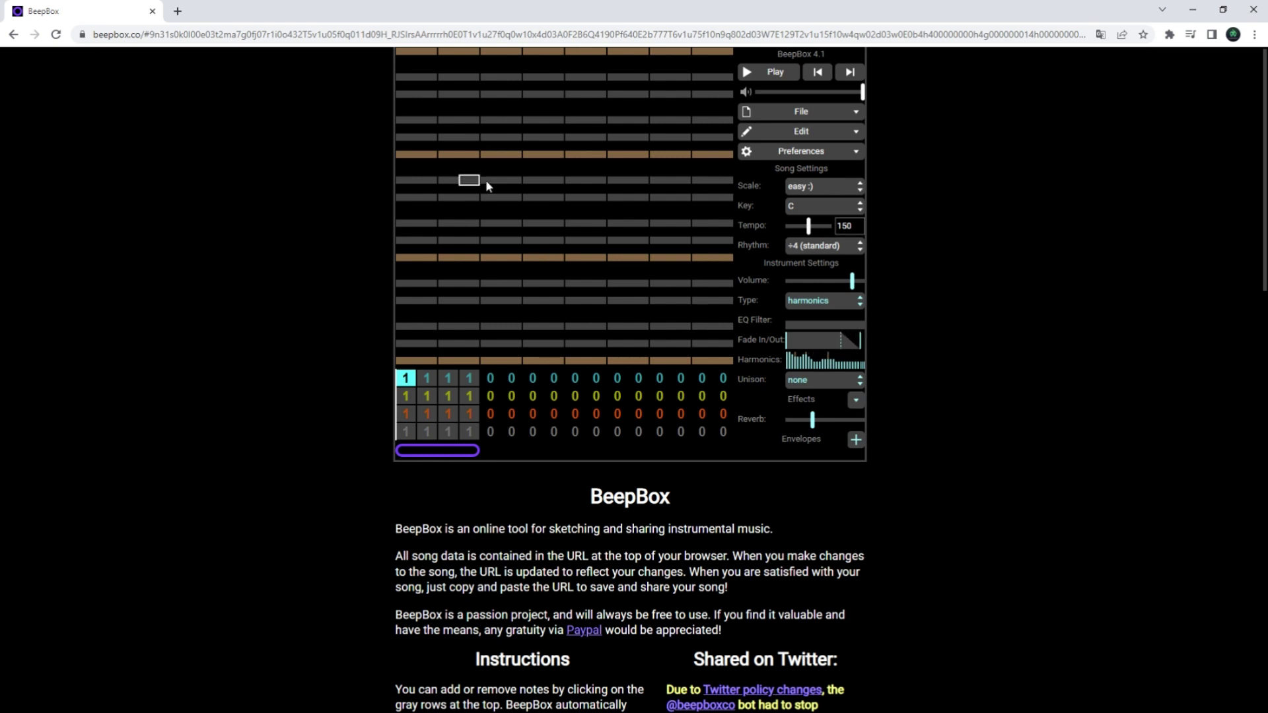
pyautogui.click(497, 198)
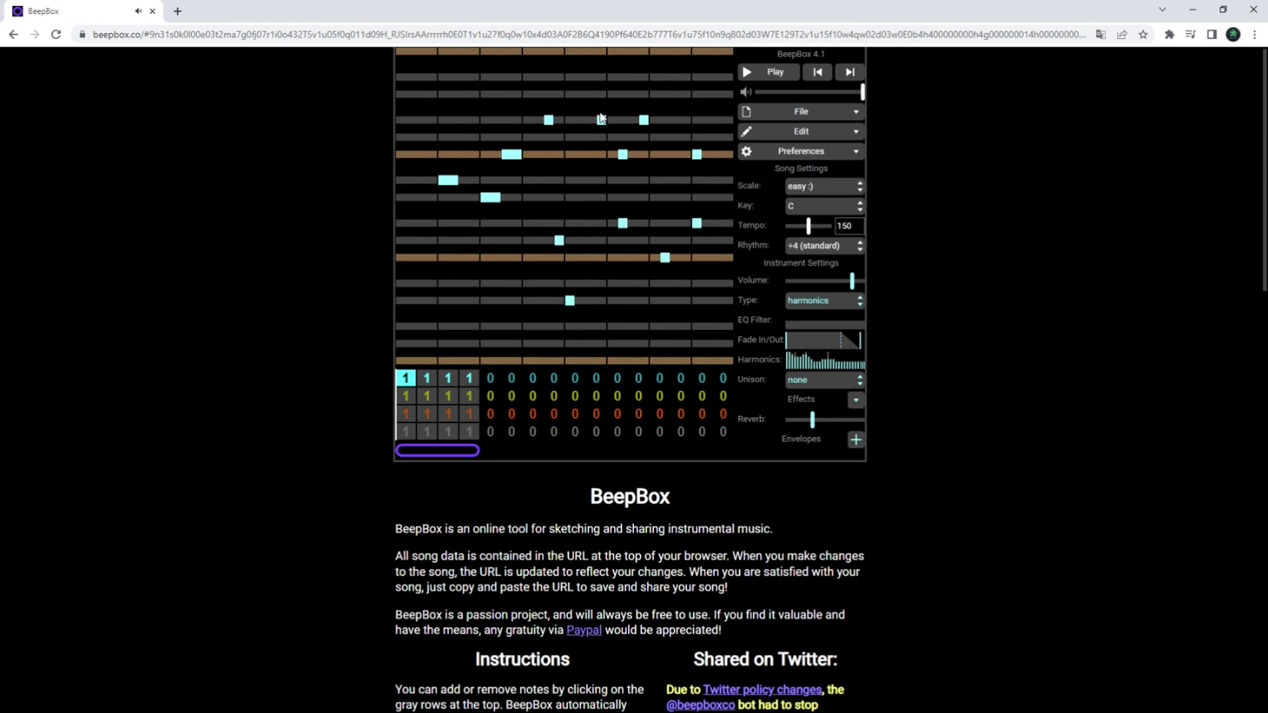
# Select the second channel's first bar and give it the electric piano 2 instrument.
pyautogui.click(427, 396)
pyautogui.click(854, 302)
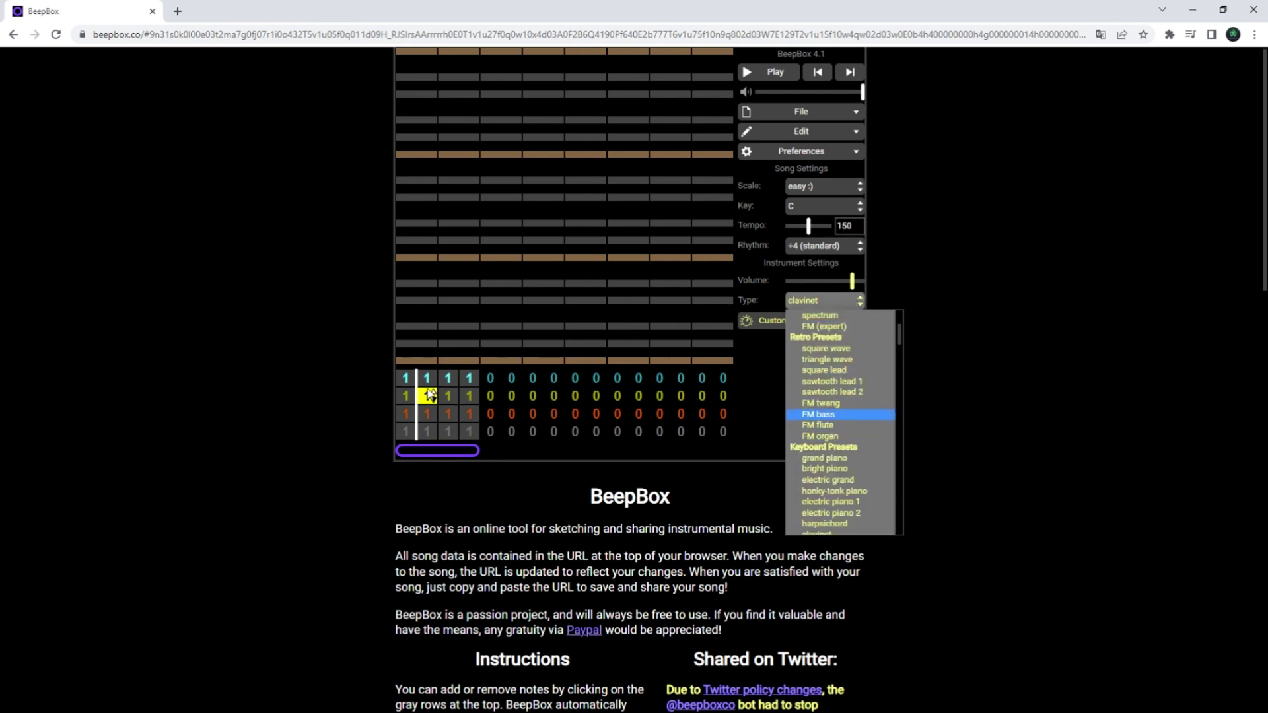
pyautogui.click(638, 412)
pyautogui.click(841, 308)
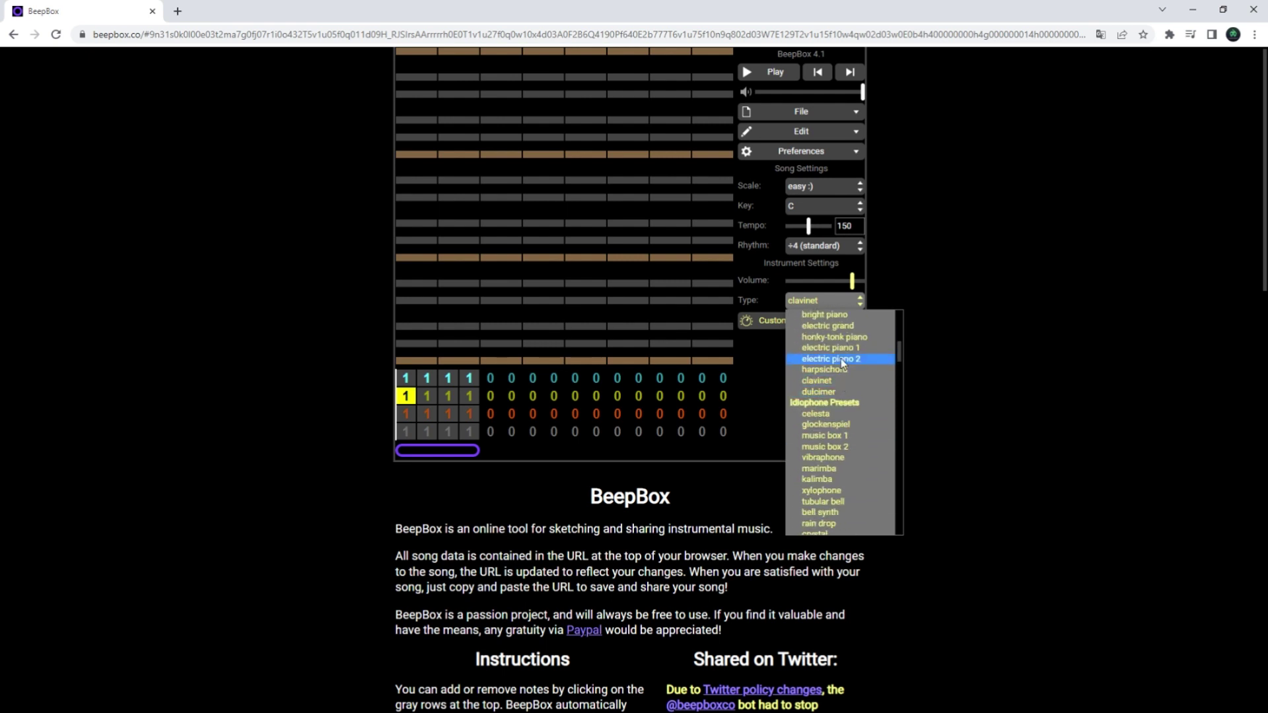
pyautogui.click(843, 363)
# Place a row of repeated notes in channel 2's opening bar, then return to channel 1.
pyautogui.click(448, 223)
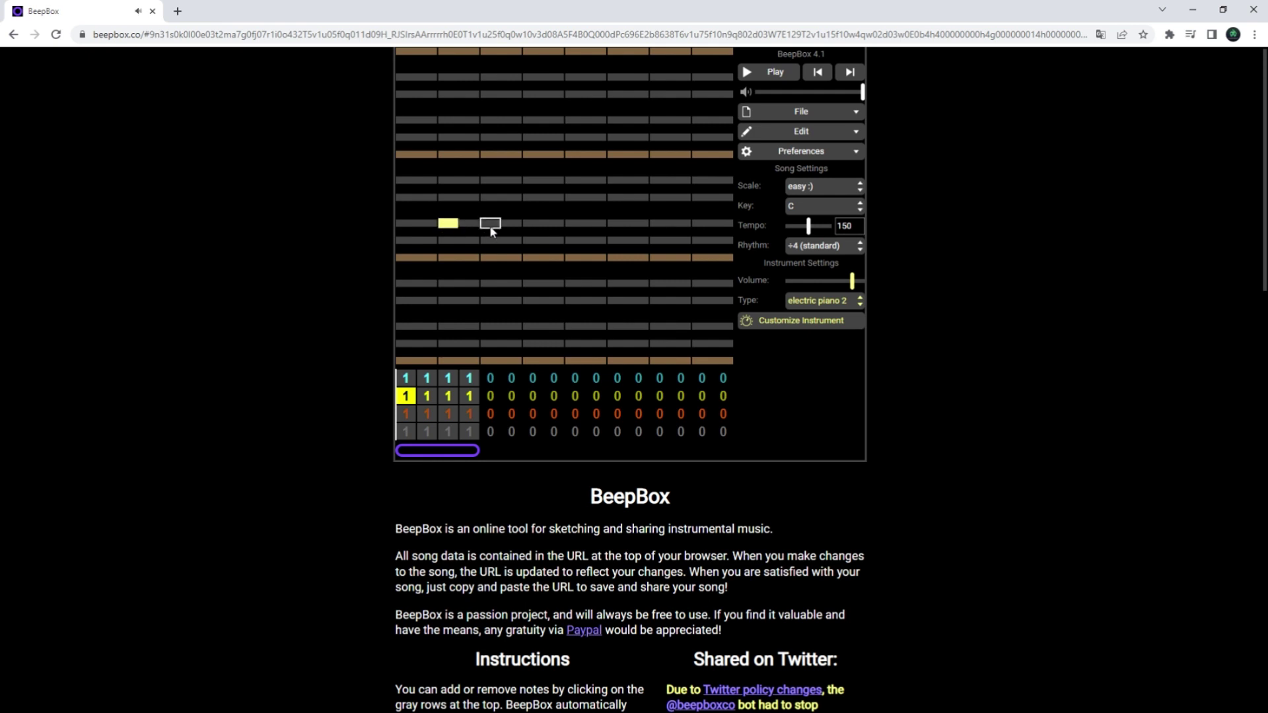
pyautogui.click(406, 225)
pyautogui.click(659, 224)
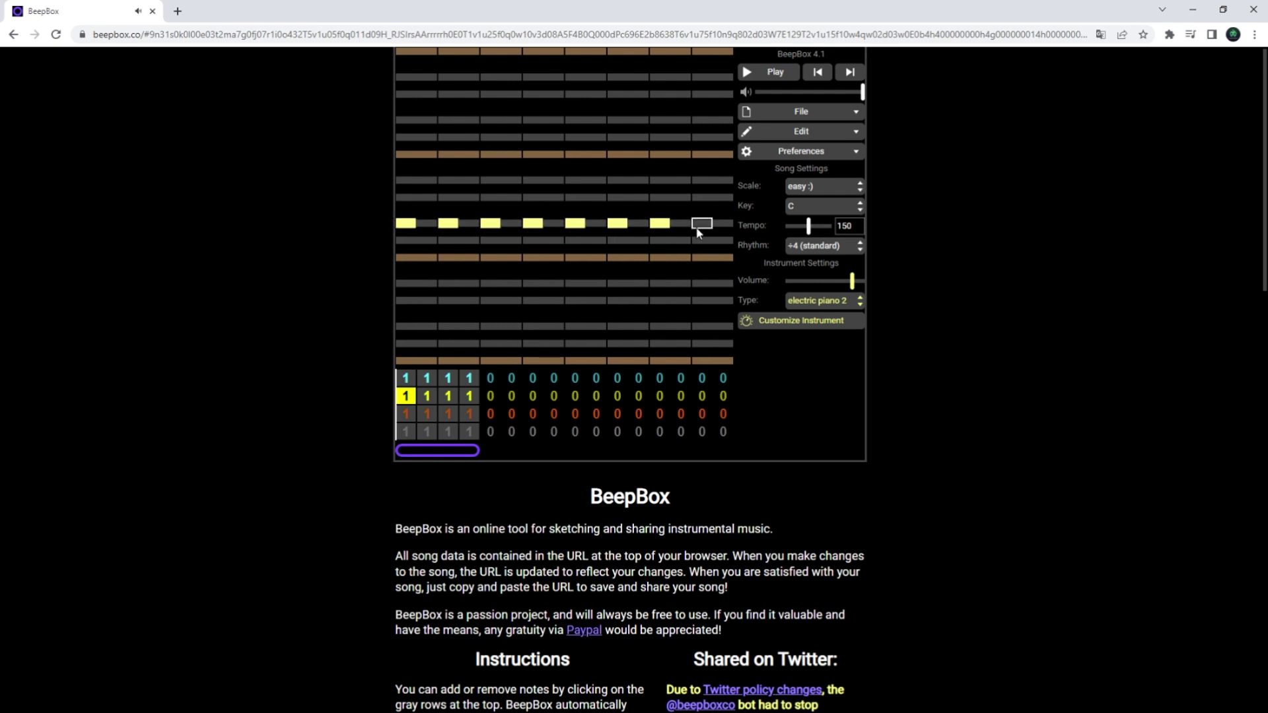
pyautogui.click(408, 379)
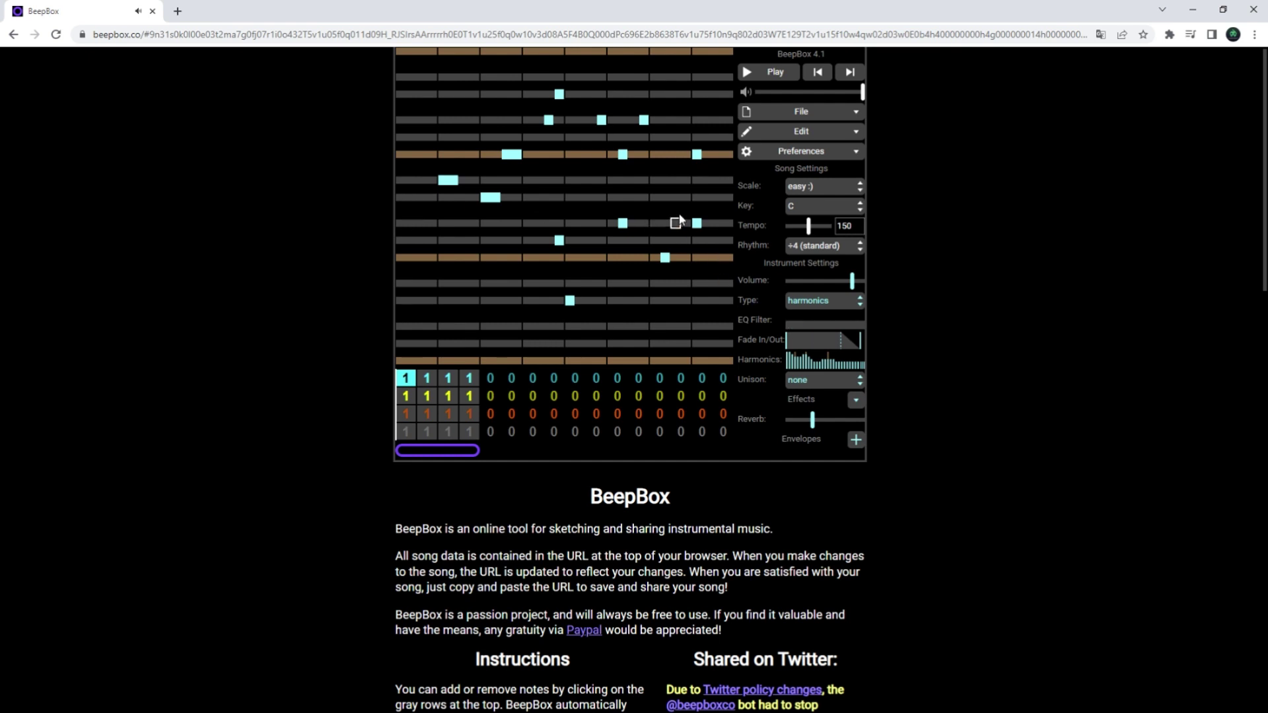
# Play the song, settle the tempo at 130, then stop on channel 3's second bar.
pyautogui.click(751, 73)
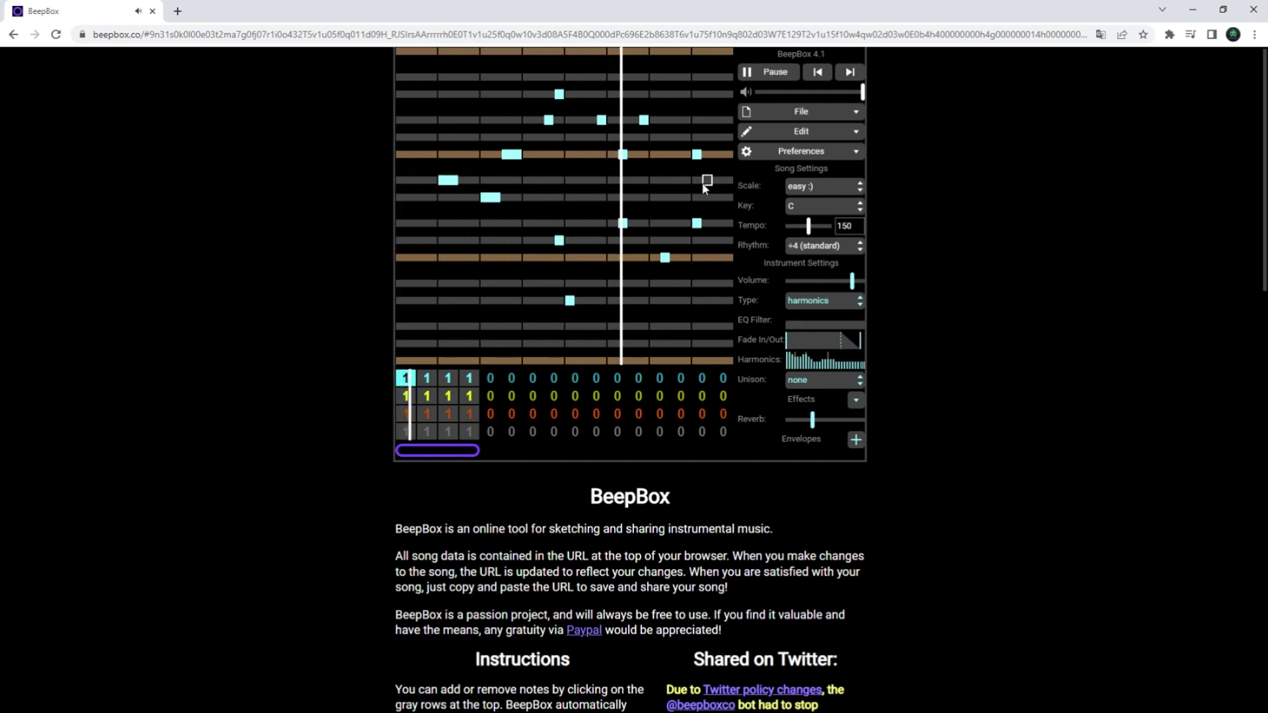
pyautogui.moveTo(807, 229); pyautogui.dragTo(826, 234)
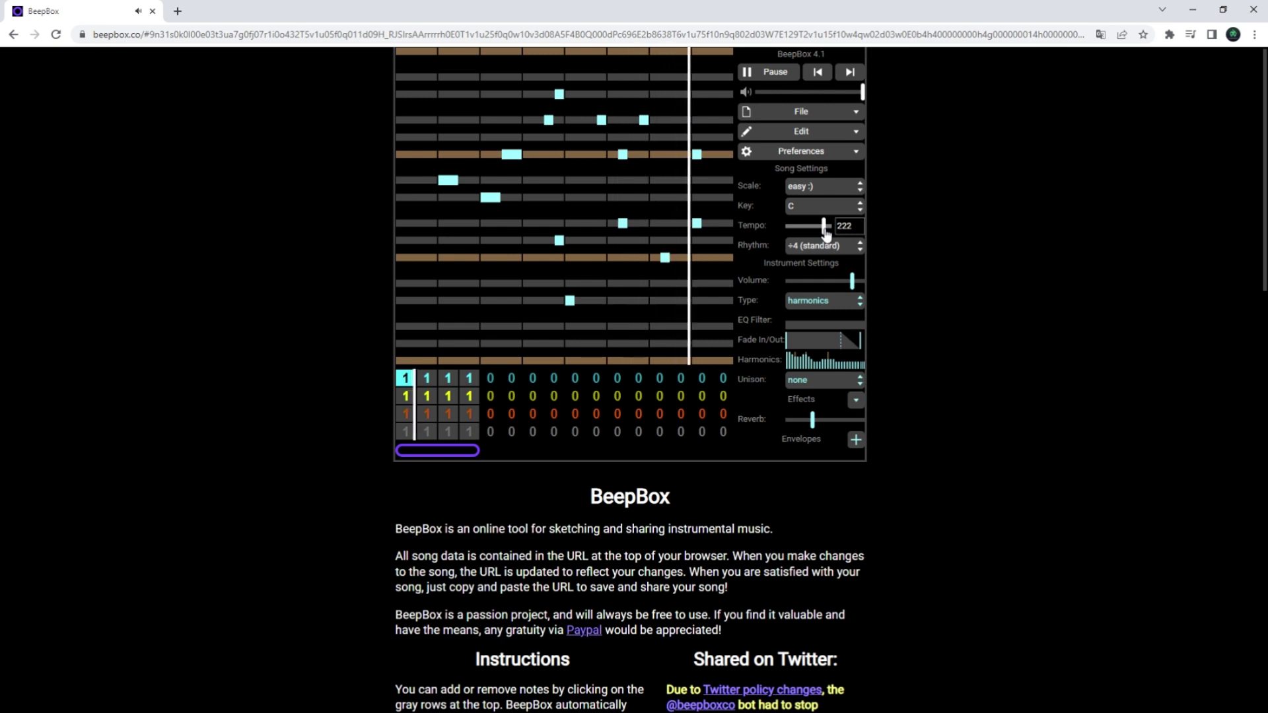
pyautogui.moveTo(826, 235); pyautogui.dragTo(806, 237)
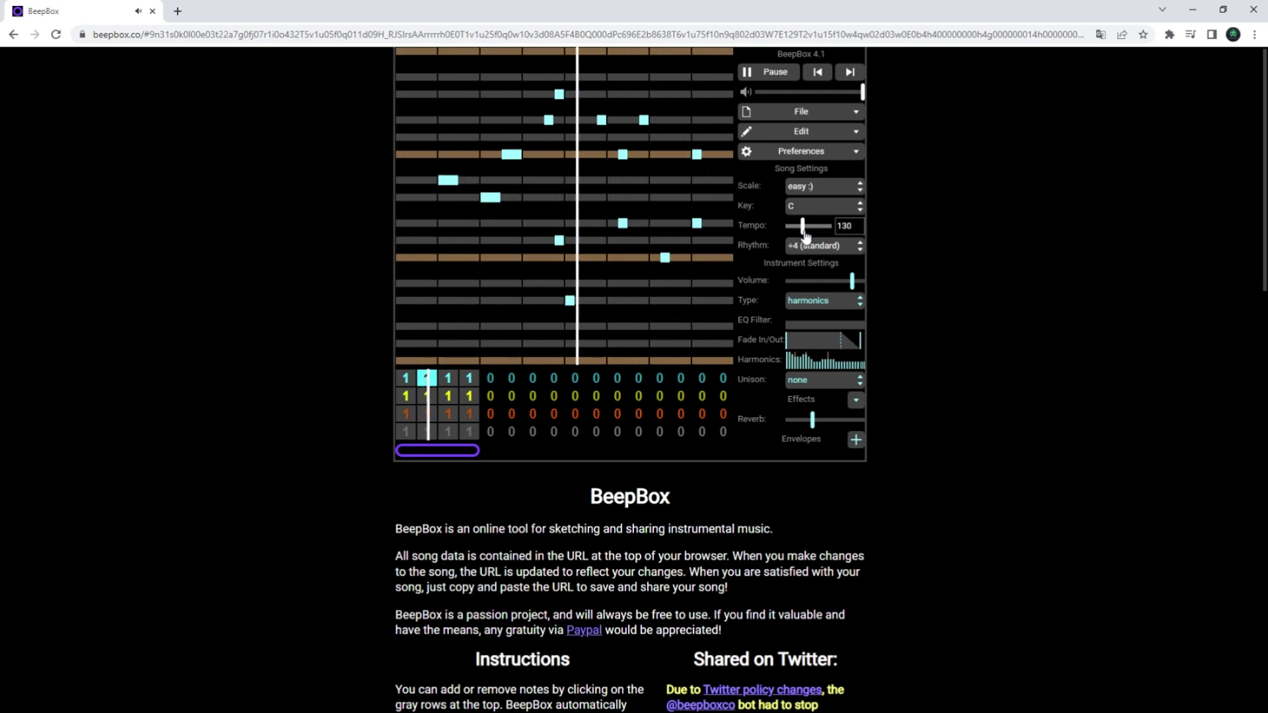
pyautogui.click(427, 414)
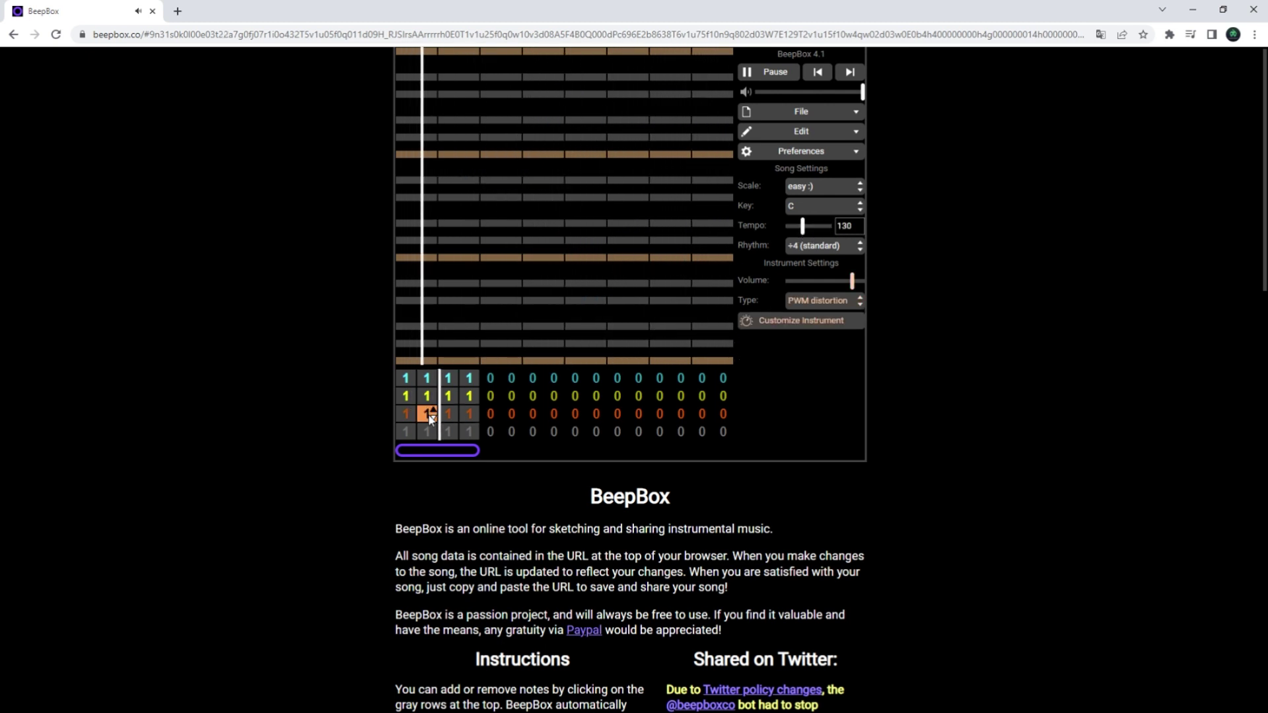
pyautogui.click(786, 71)
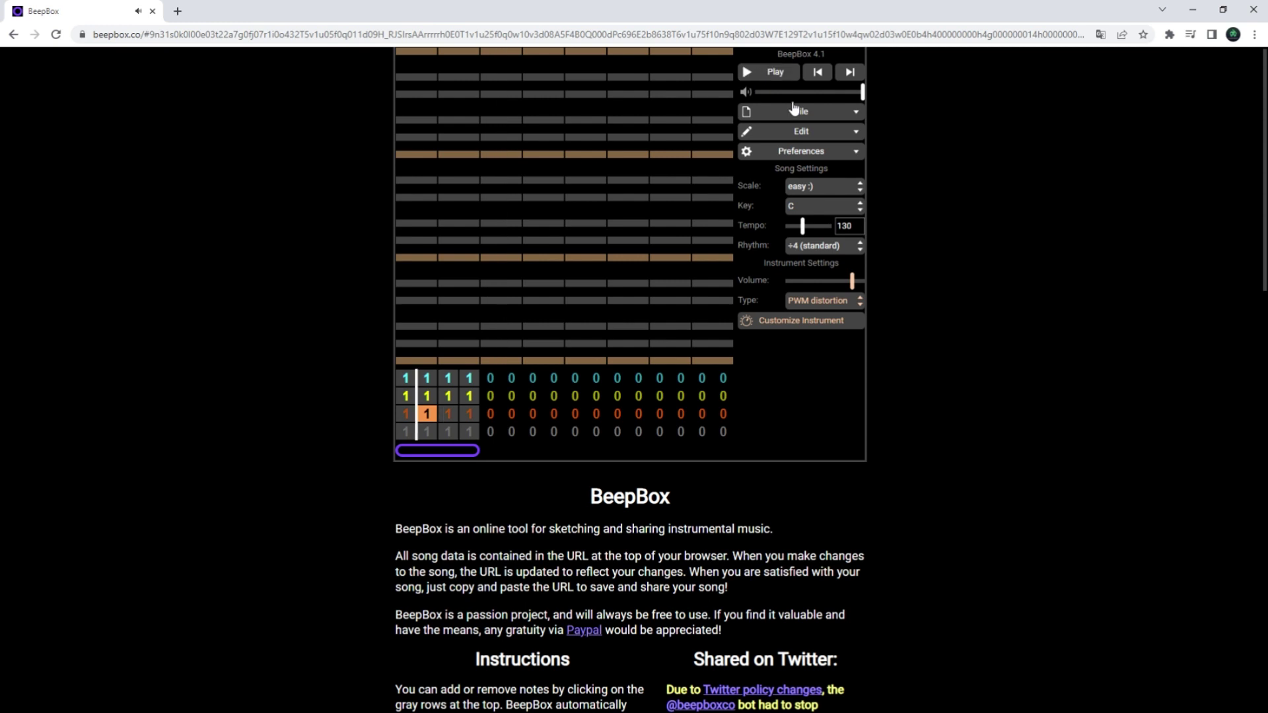
# Set the third channel's instrument to choir tenor.
pyautogui.click(824, 301)
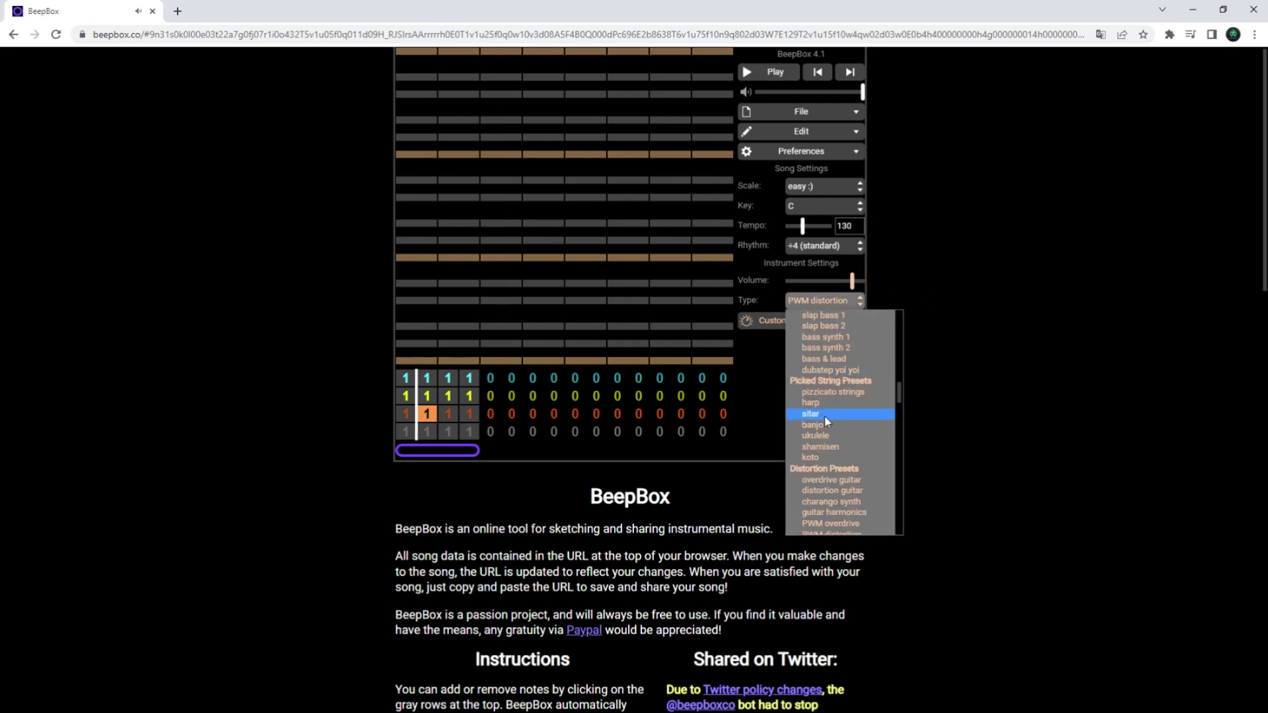
pyautogui.scroll(-5, 831, 401)
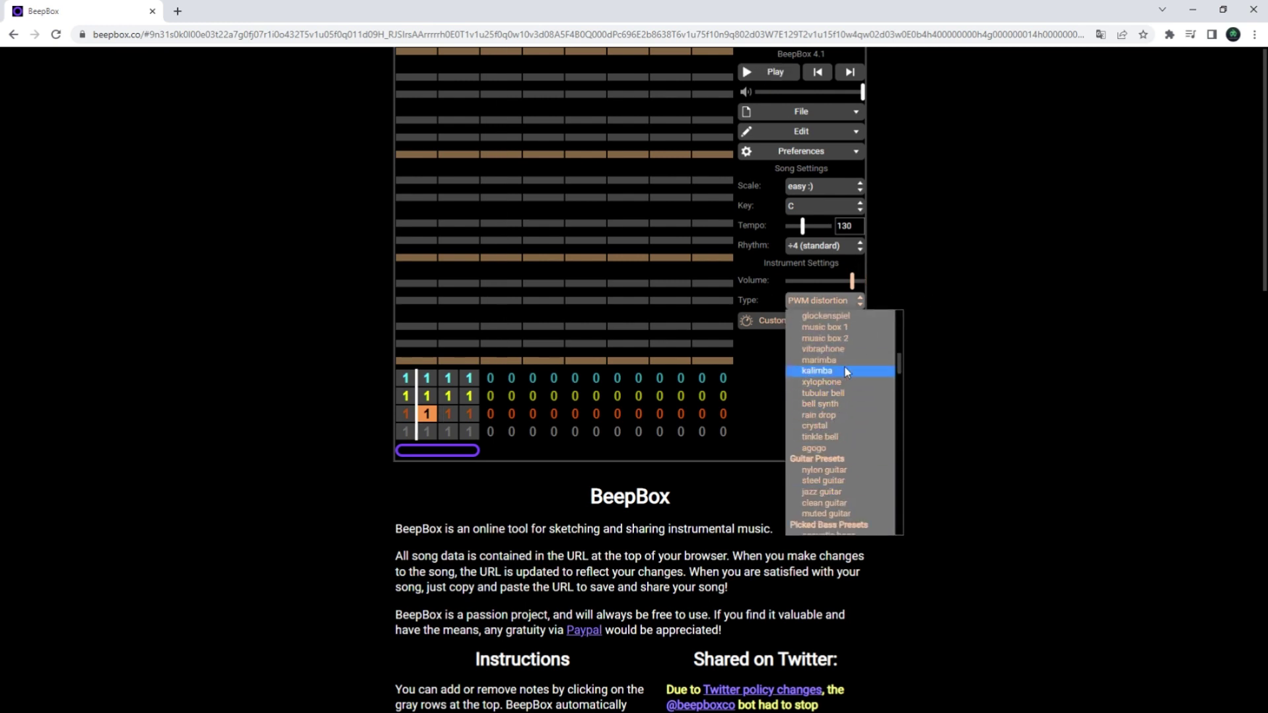
pyautogui.click(841, 370)
# Write a choir vocal line in the second bar, ending with three high notes.
pyautogui.click(462, 241)
pyautogui.click(448, 258)
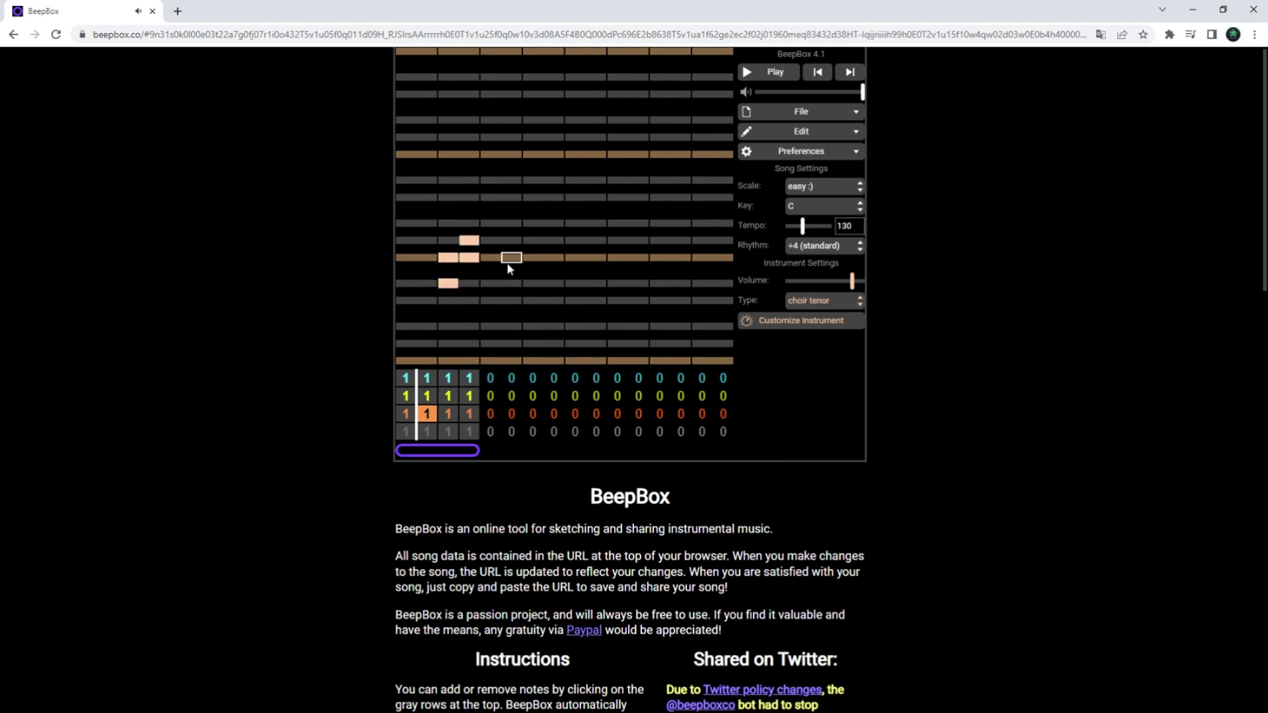
pyautogui.click(427, 327)
pyautogui.click(490, 327)
pyautogui.click(533, 301)
pyautogui.click(553, 283)
pyautogui.click(617, 258)
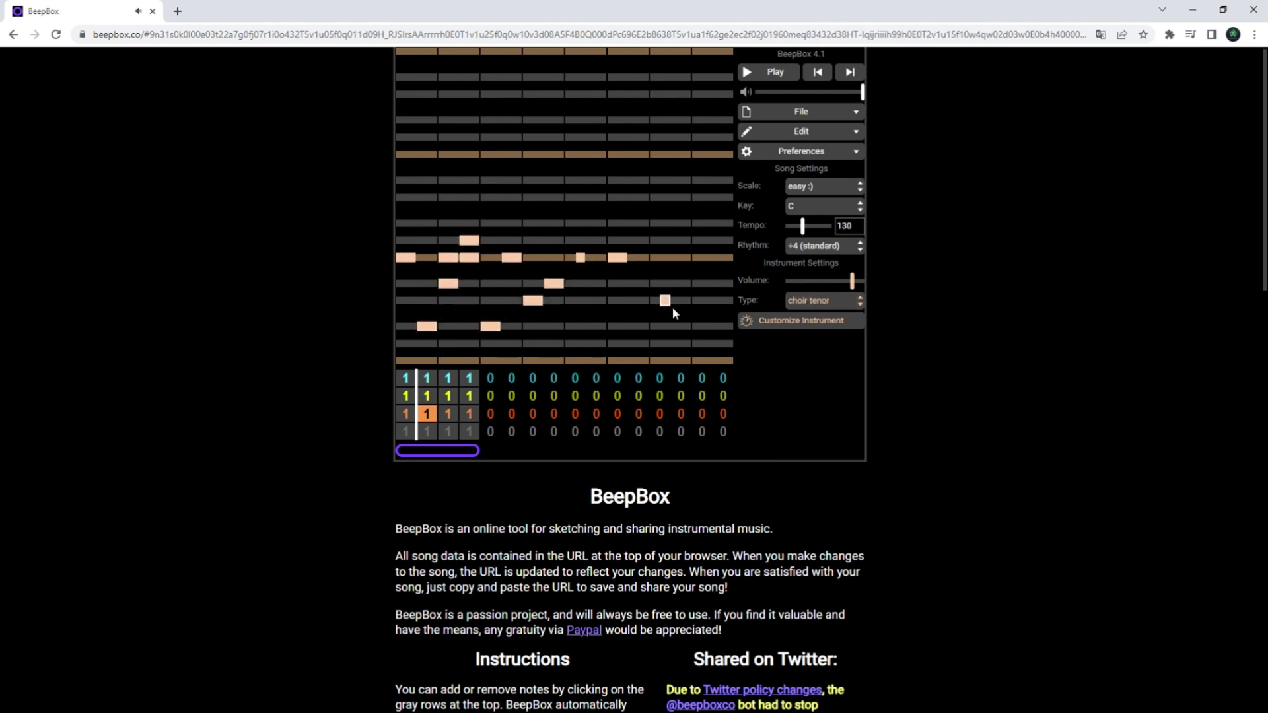
pyautogui.click(485, 93)
pyautogui.click(469, 94)
pyautogui.click(448, 94)
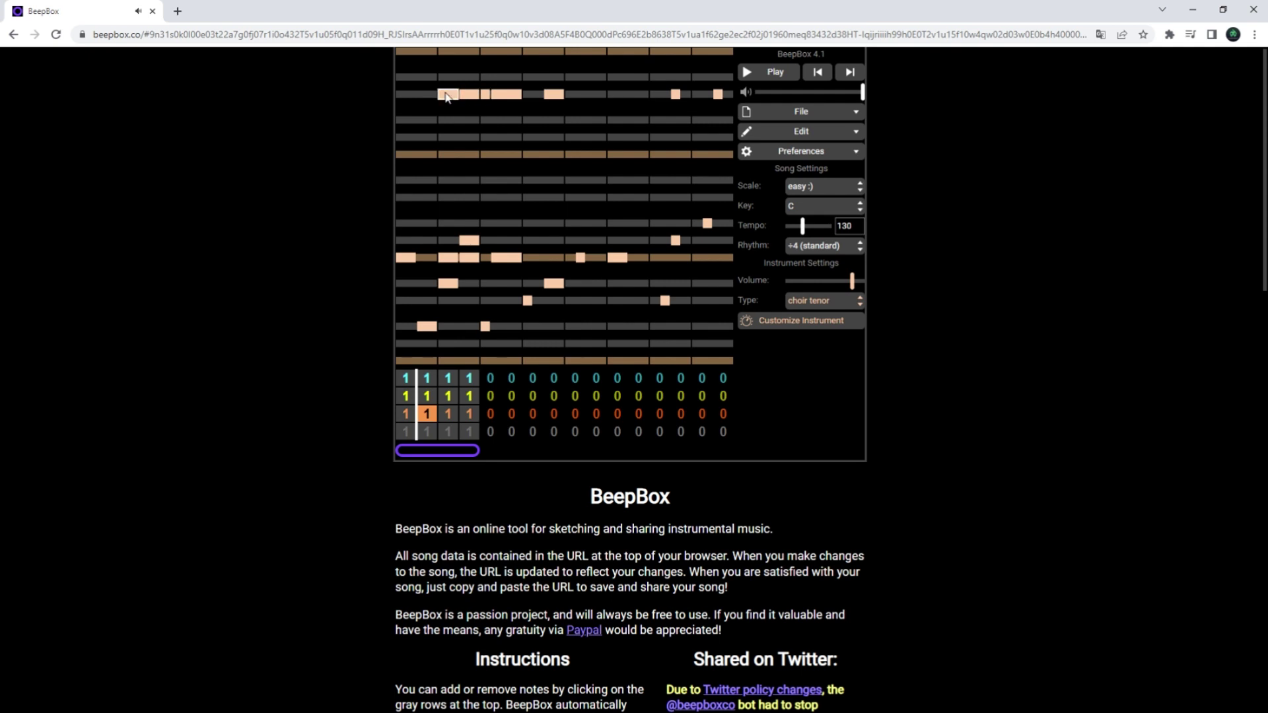
# Play the song from the beginning, then stop playback.
pyautogui.click(411, 415)
pyautogui.click(766, 72)
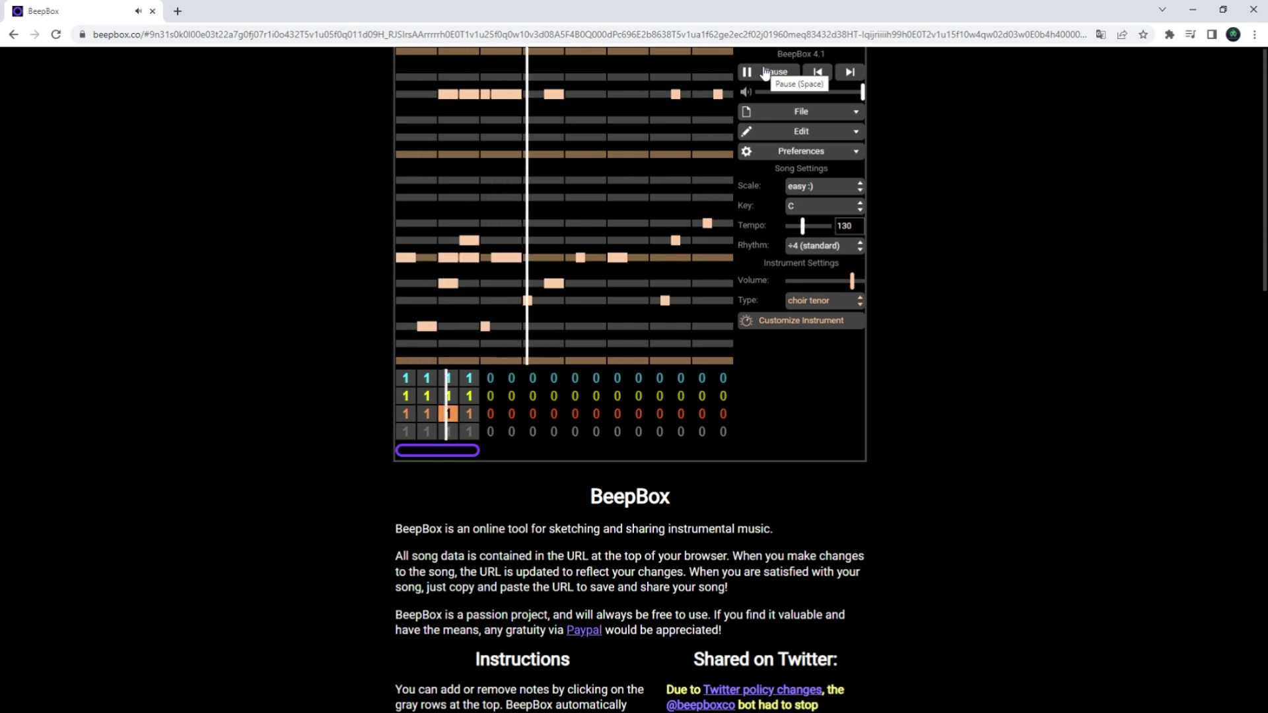
pyautogui.click(765, 71)
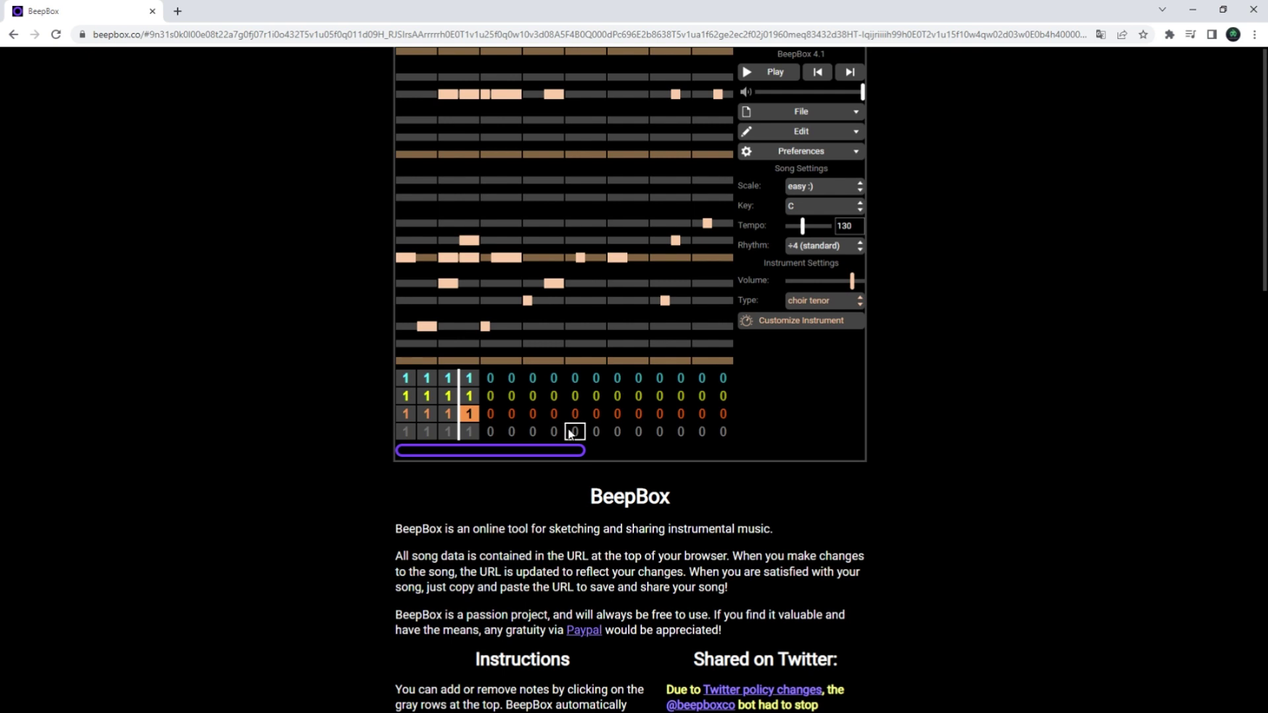
# Try the blues :(, island :) and normal :) song scales.
pyautogui.press('Up')
pyautogui.press('Up')
pyautogui.press('Right')
pyautogui.click(831, 187)
pyautogui.click(822, 258)
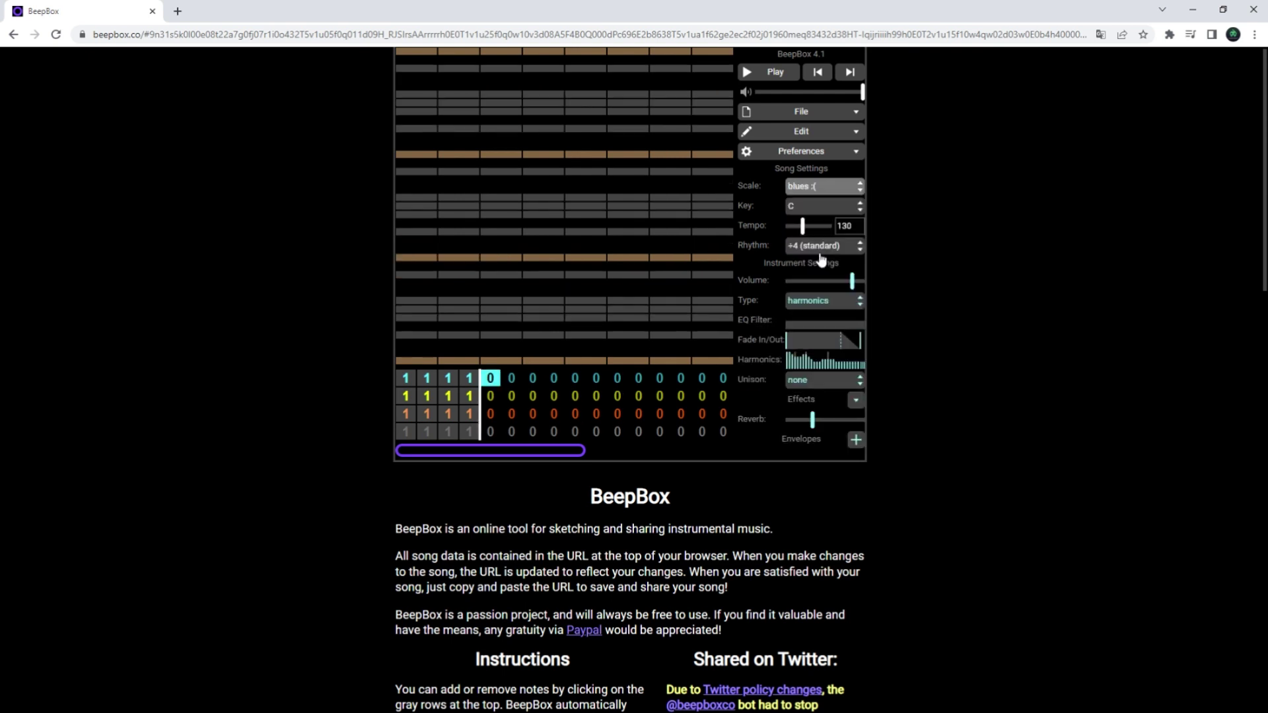
pyautogui.click(826, 187)
pyautogui.click(825, 215)
pyautogui.click(844, 193)
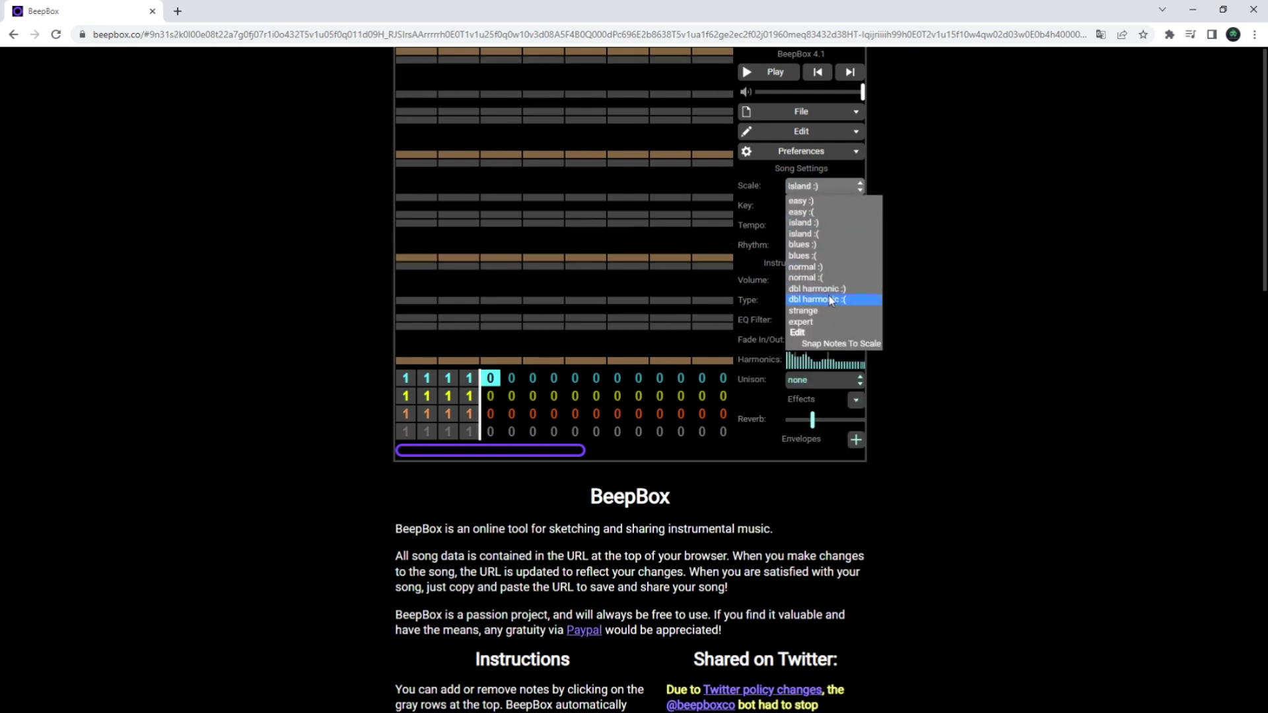
pyautogui.click(830, 303)
pyautogui.click(837, 198)
pyautogui.click(833, 265)
# Settle on the island :( scale and keep the key at C.
pyautogui.click(846, 193)
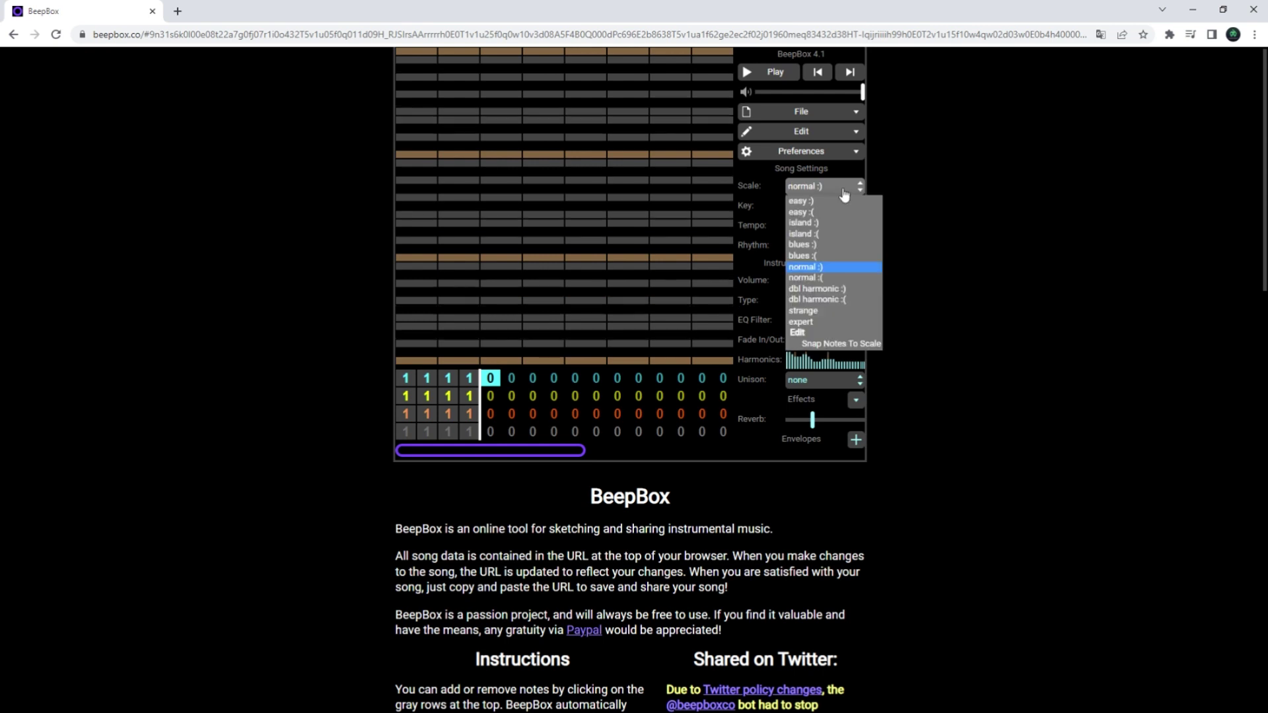
pyautogui.click(833, 266)
pyautogui.click(834, 192)
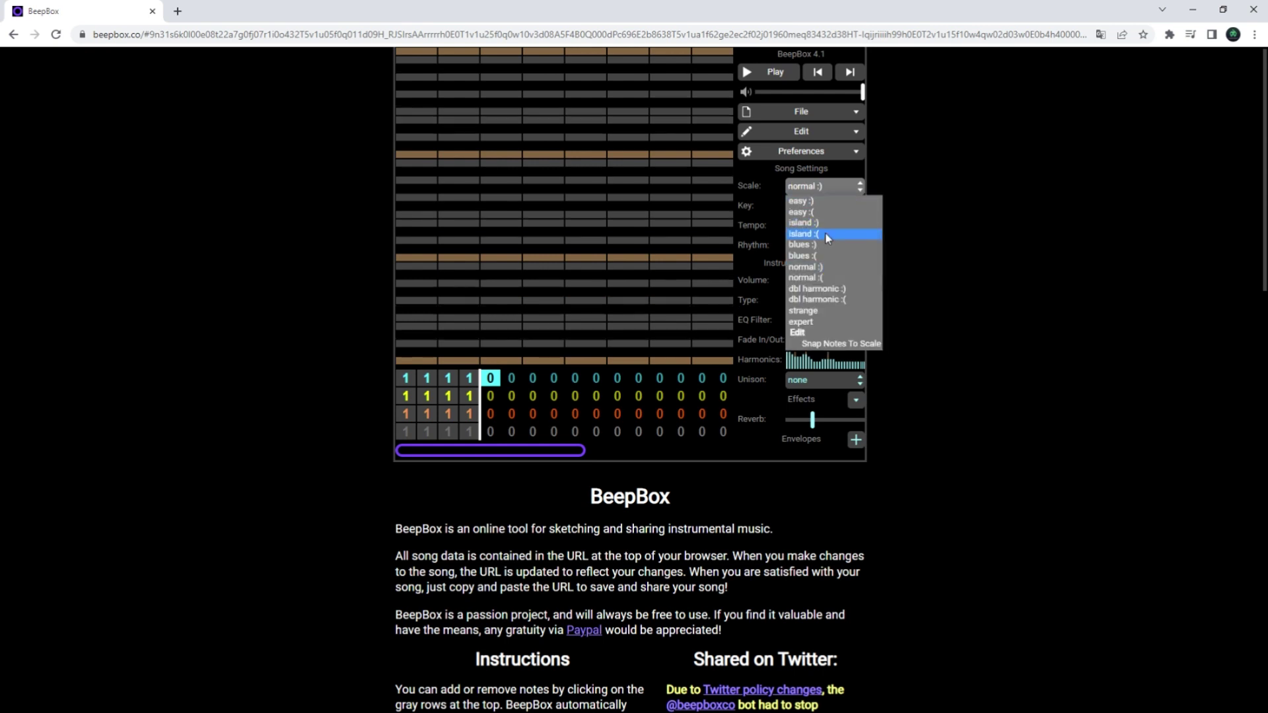
pyautogui.click(826, 233)
pyautogui.click(828, 210)
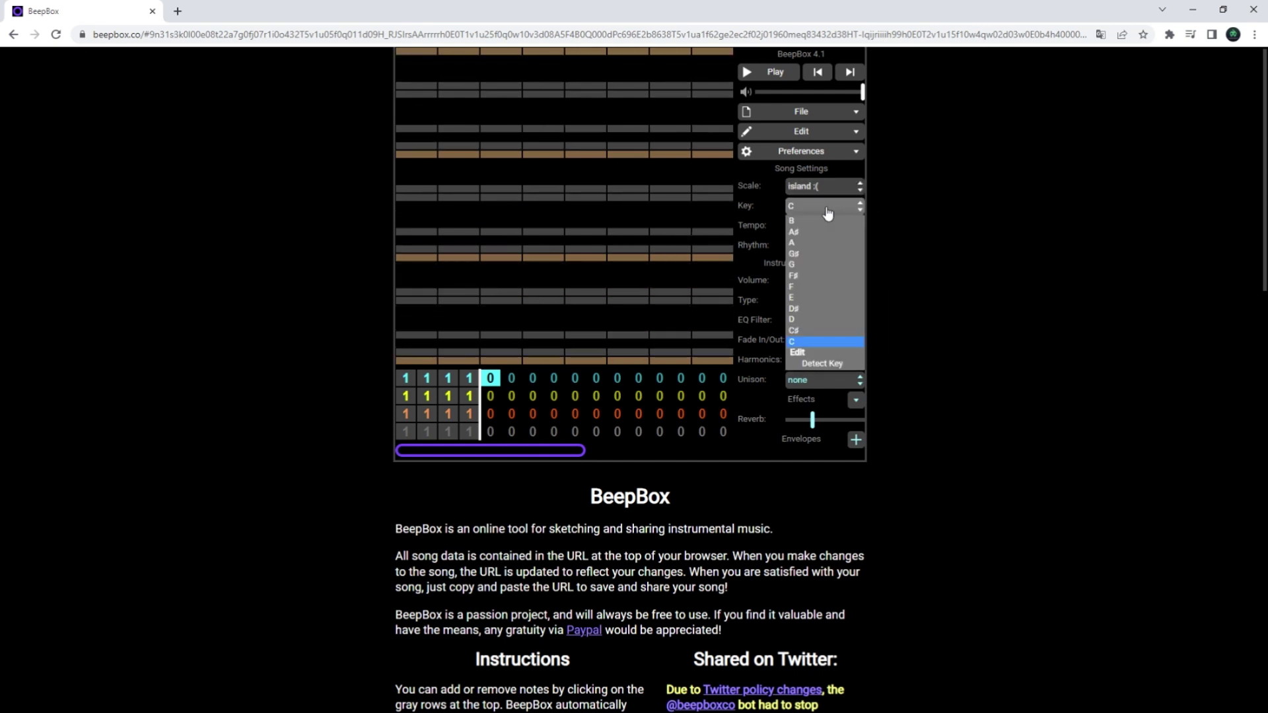
pyautogui.click(875, 190)
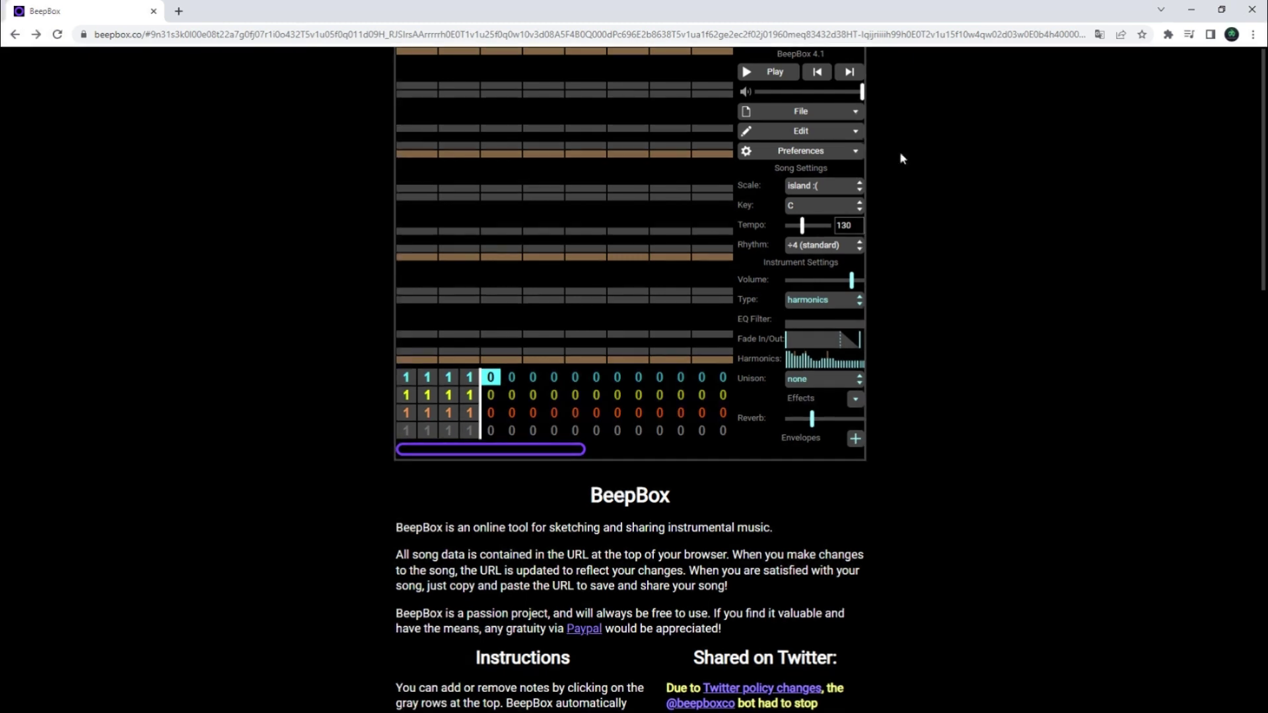
# Bring up File > Export Song options, keeping .wav as the file type.
pyautogui.click(852, 115)
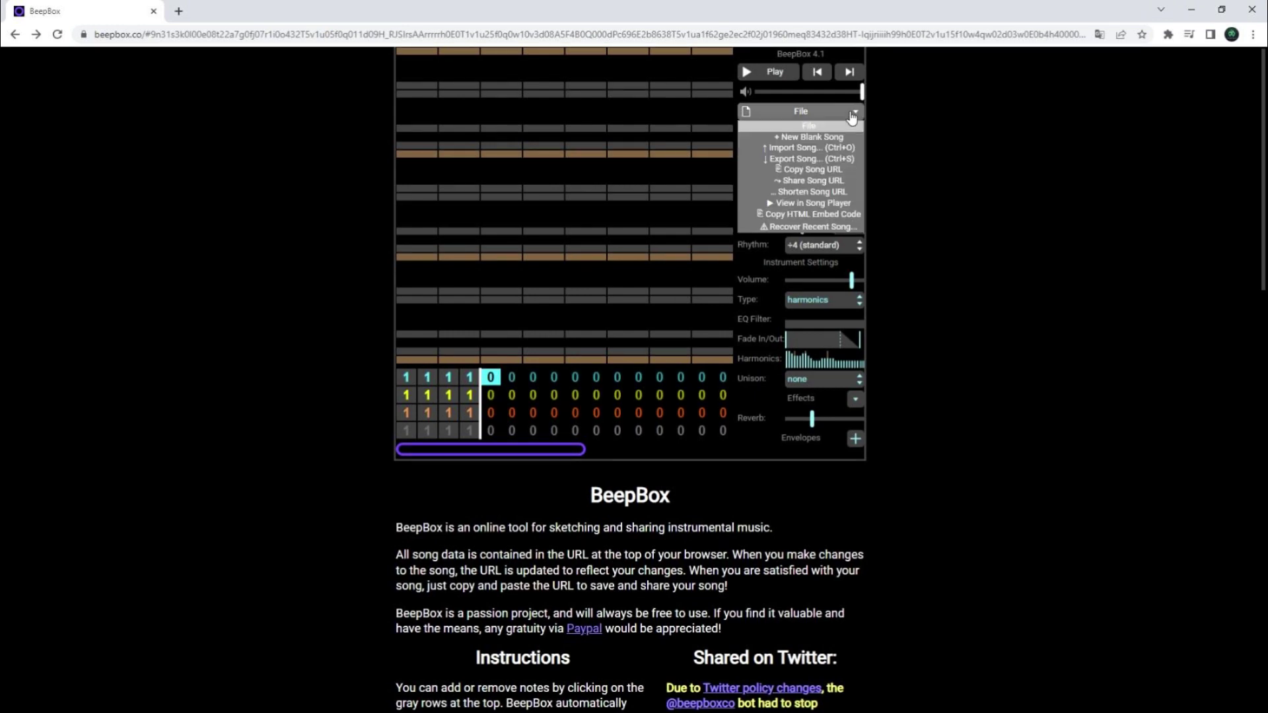
pyautogui.click(783, 159)
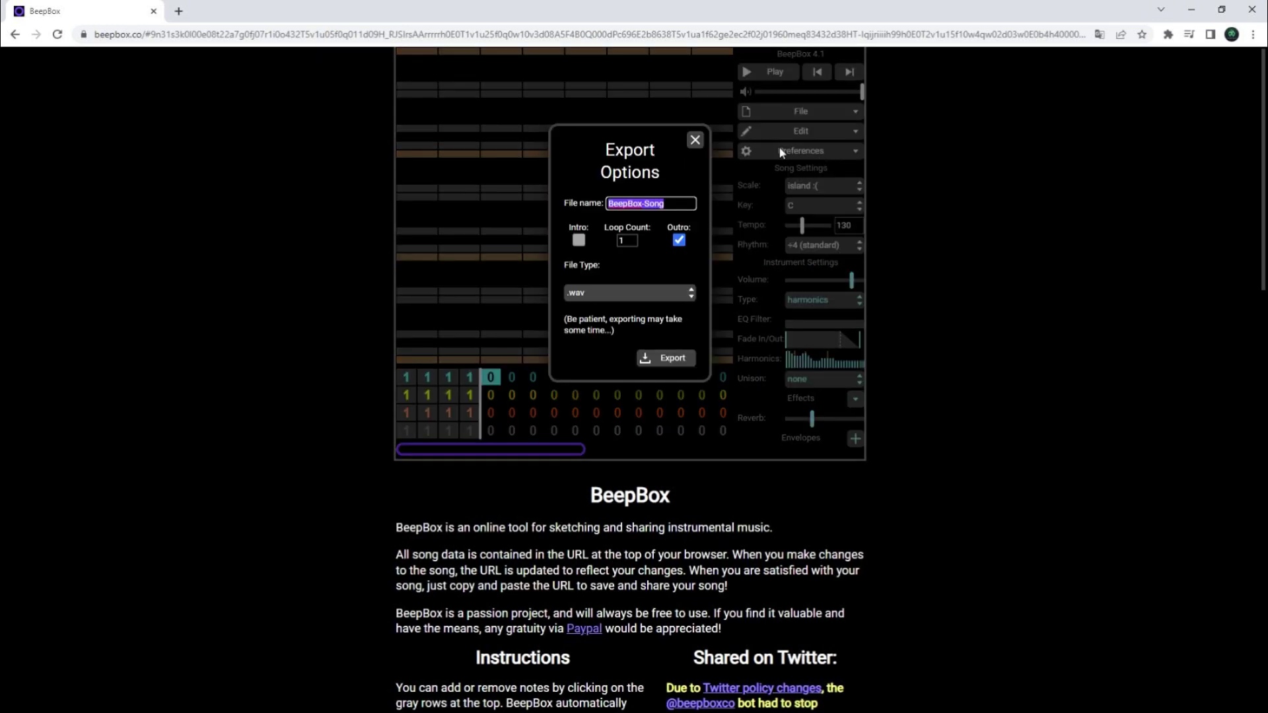
pyautogui.click(690, 296)
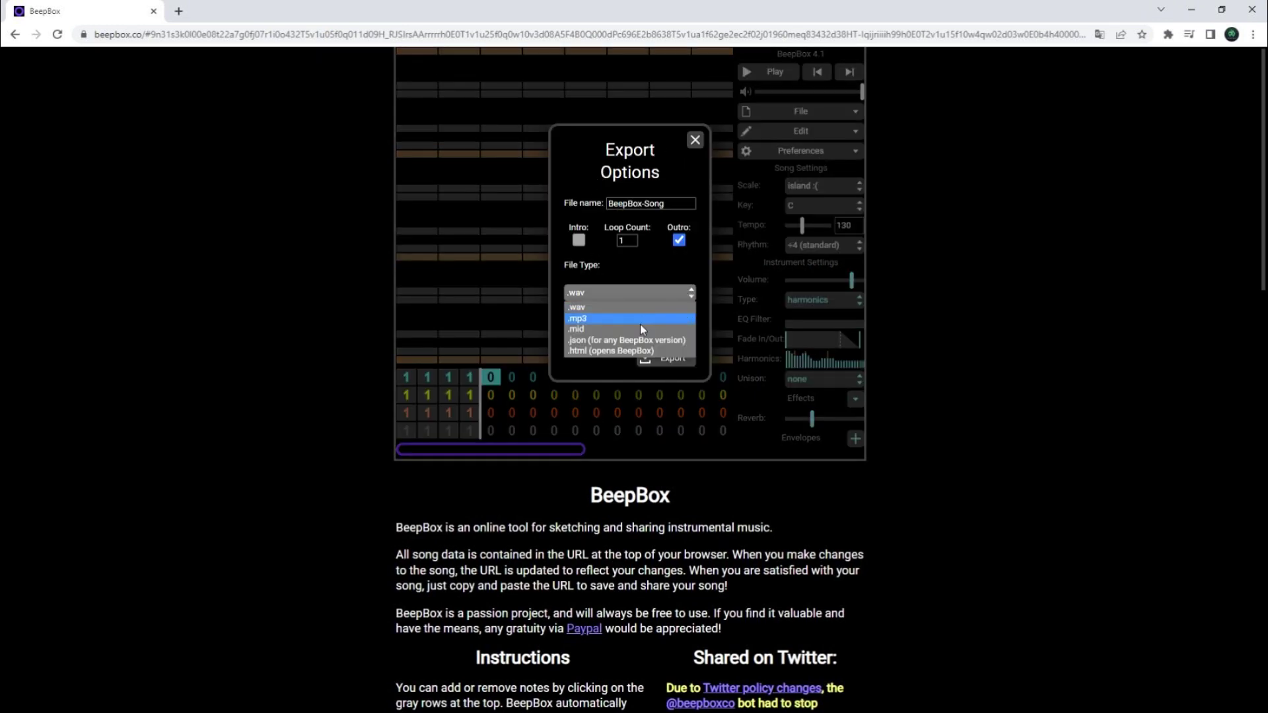
pyautogui.click(603, 305)
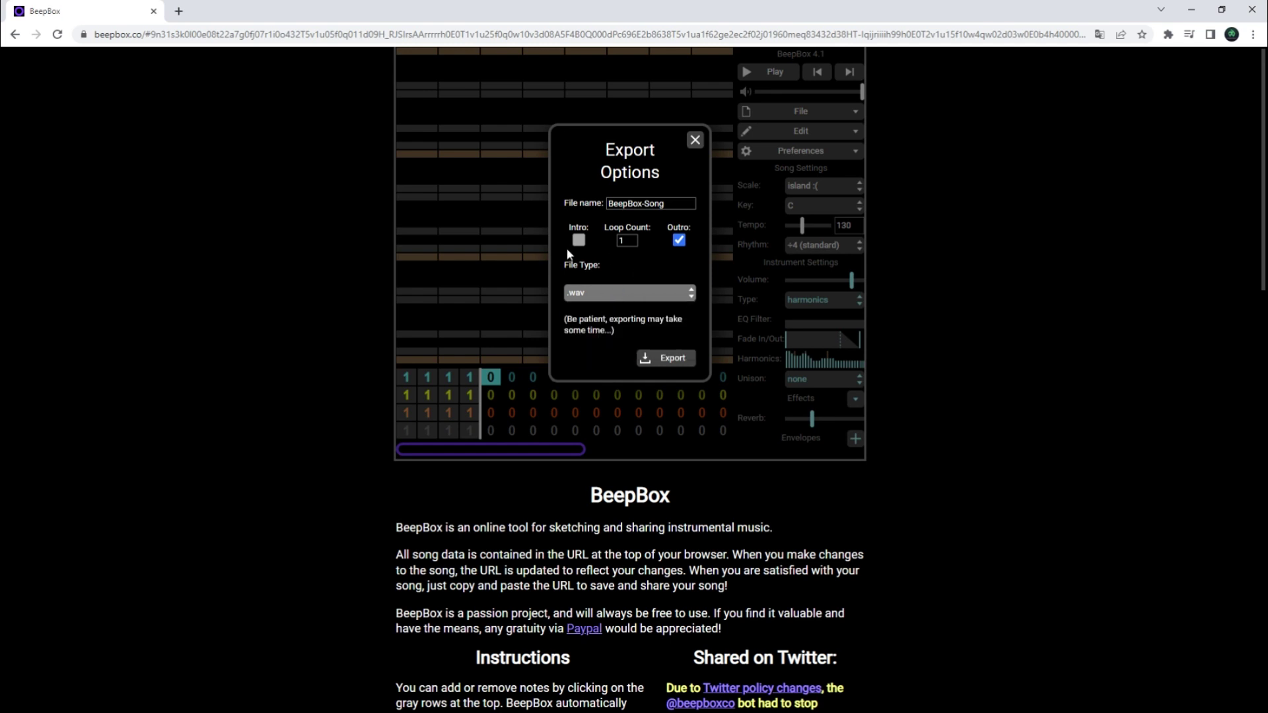